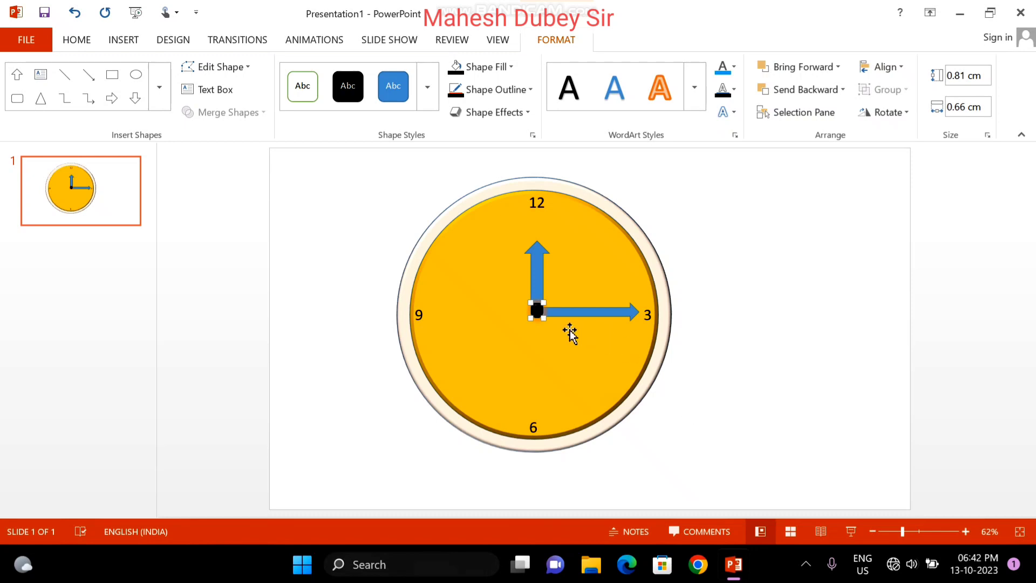
Widen the small centre circle of the clock to 0.87 cm and fill it with light blue.
{"action": "left_click_drag", "start_coordinate": [544, 318], "coordinate": [547, 319]}
{"action": "left_click", "coordinate": [497, 67]}
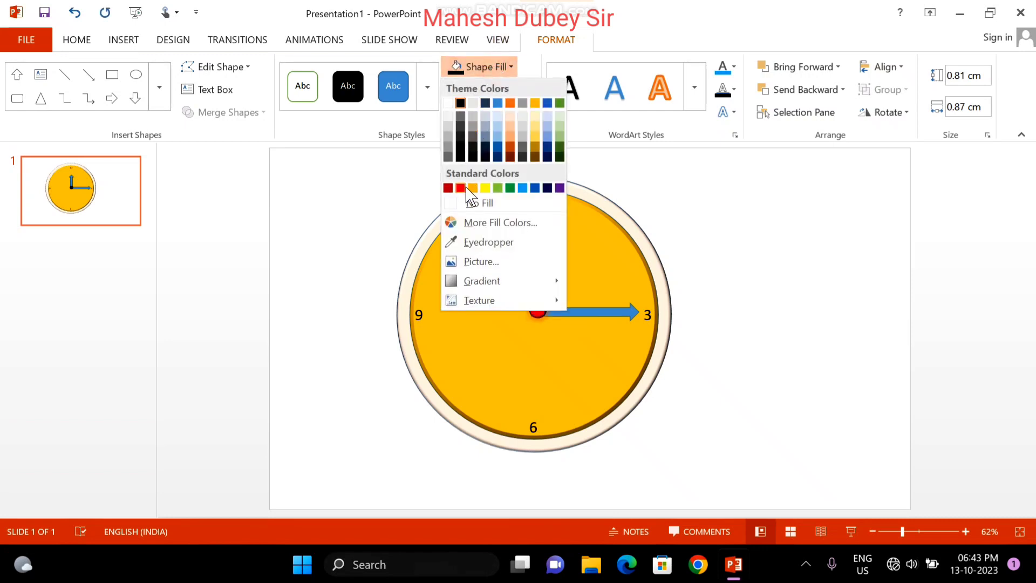
{"action": "left_click", "coordinate": [522, 188]}
{"action": "left_click", "coordinate": [776, 331]}
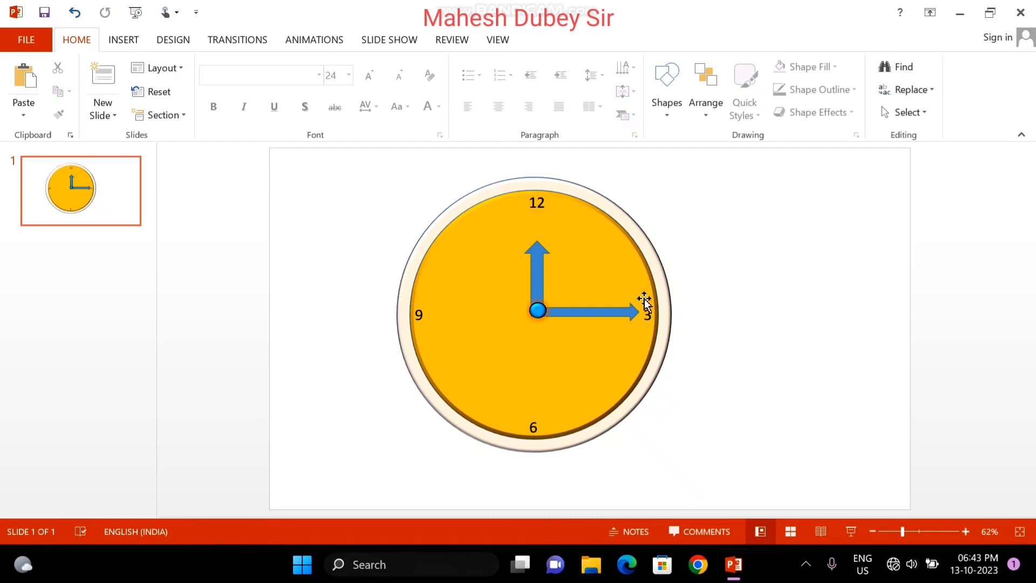
Apply the Spin emphasis animation to the clock hand pointing at 3.
{"action": "left_click", "coordinate": [610, 316]}
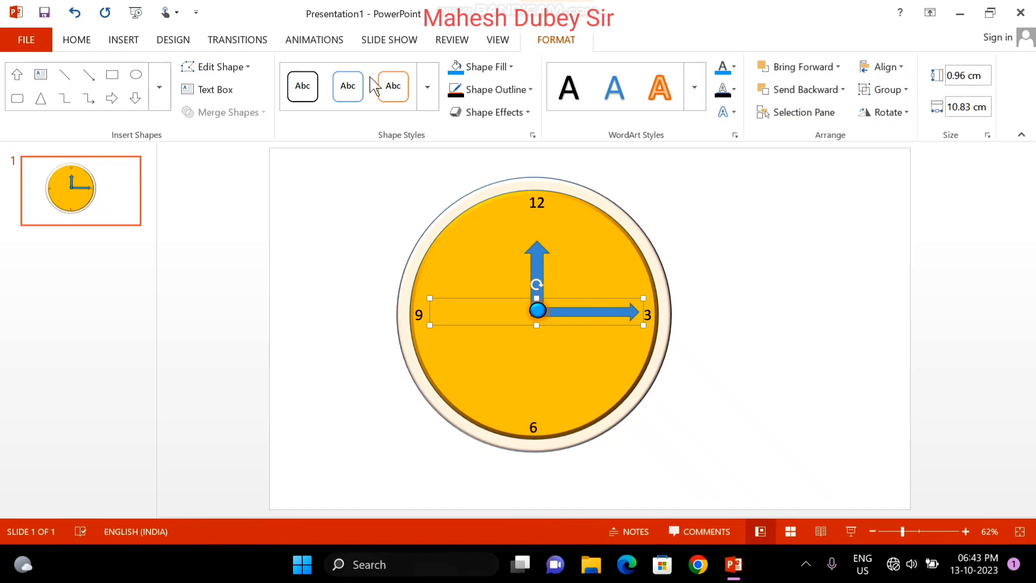
{"action": "left_click", "coordinate": [258, 42]}
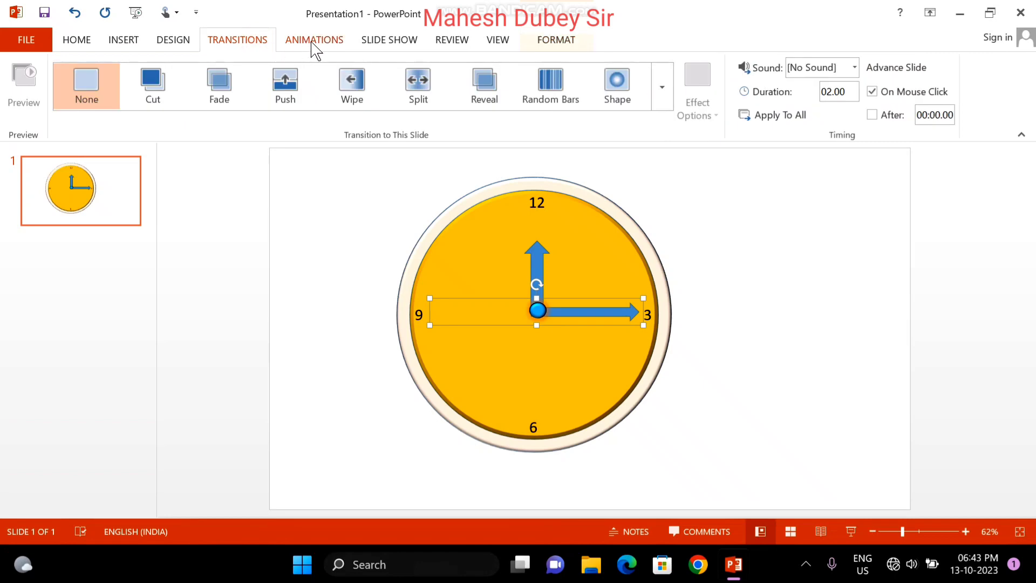
{"action": "left_click", "coordinate": [313, 44]}
{"action": "left_click", "coordinate": [529, 87]}
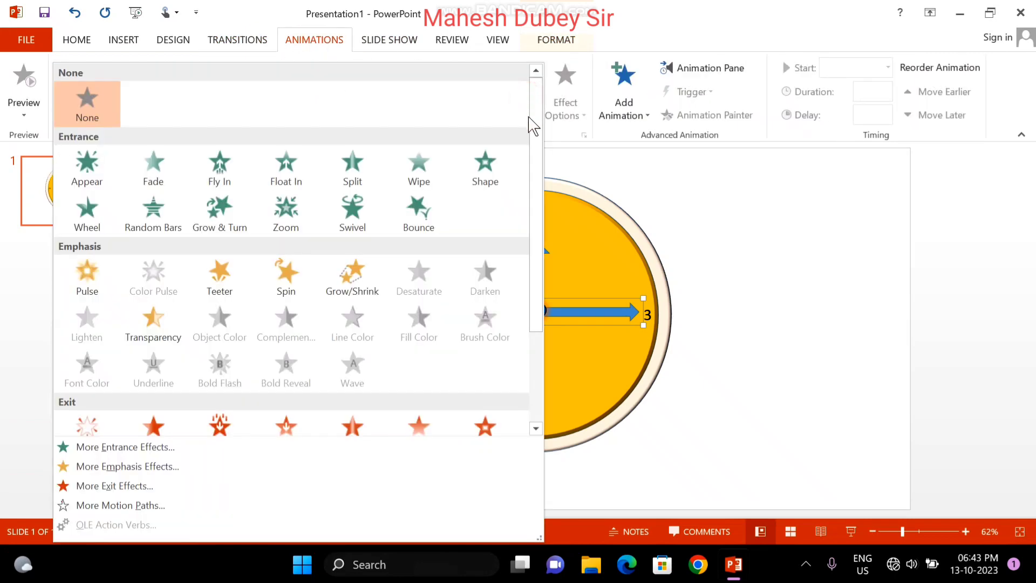
{"action": "left_click_drag", "start_coordinate": [535, 171], "coordinate": [535, 186]}
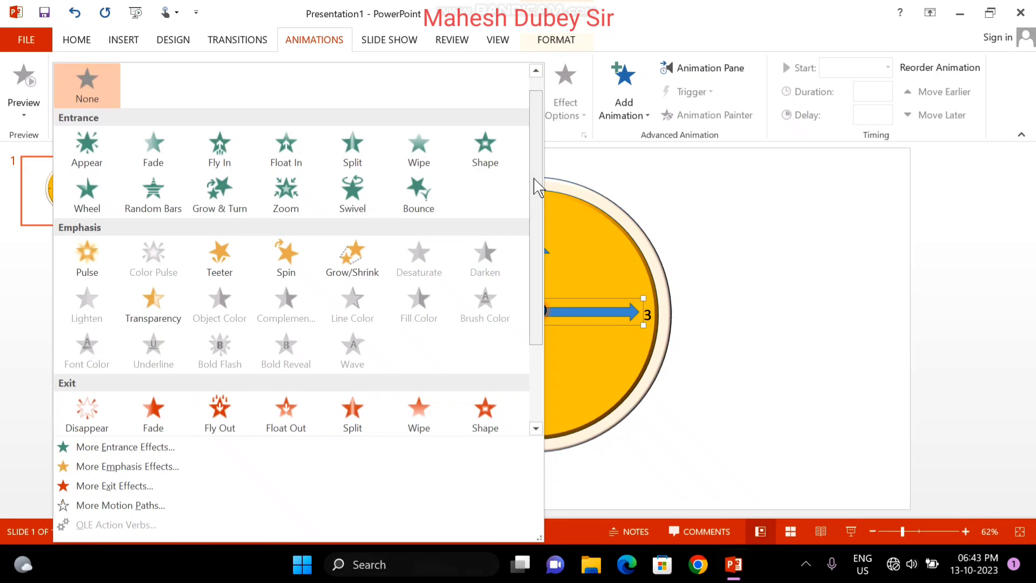
{"action": "left_click", "coordinate": [288, 271]}
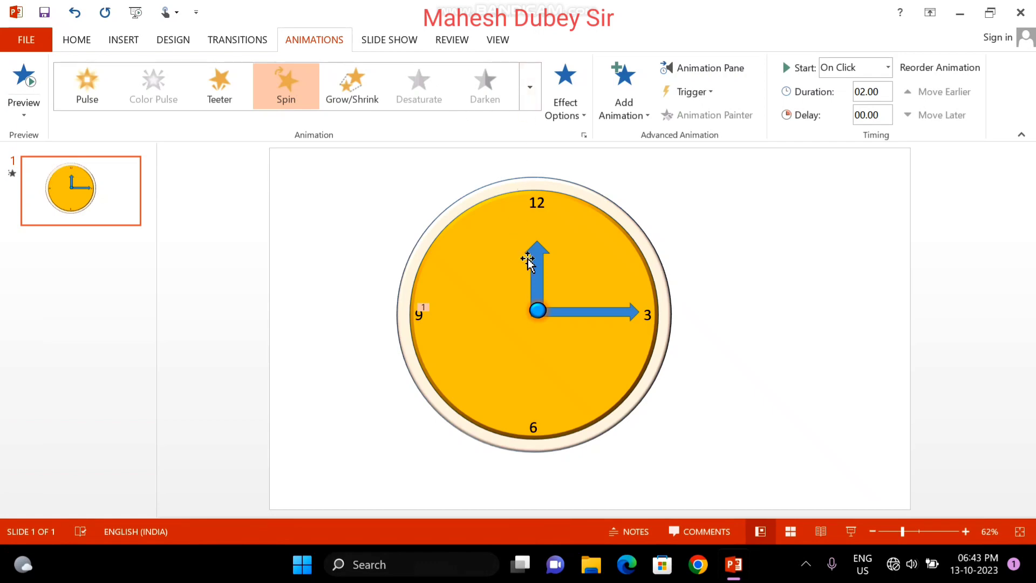
Apply the Spin emphasis animation to the clock hand pointing at 12.
{"action": "left_click", "coordinate": [538, 263]}
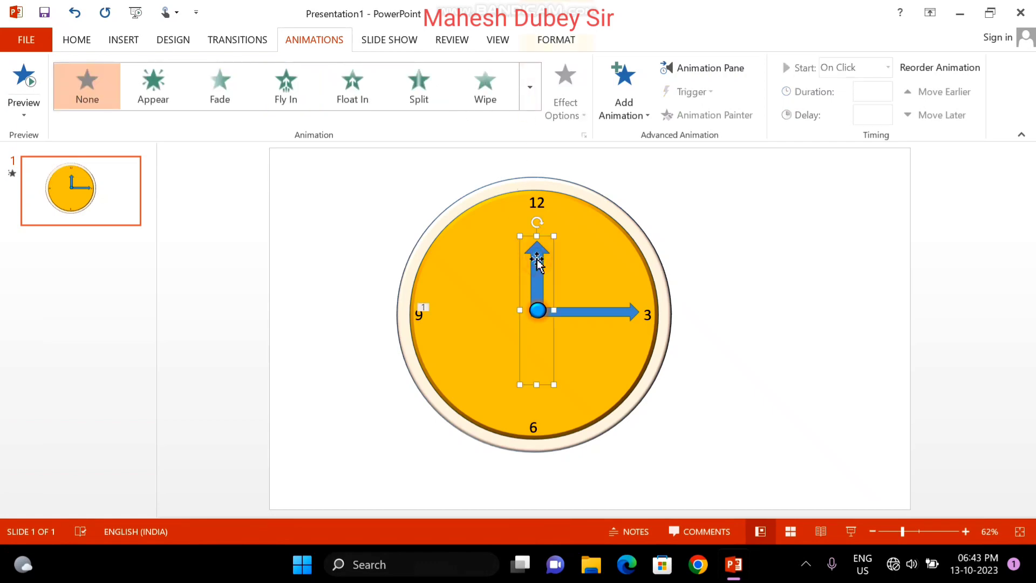
{"action": "left_click", "coordinate": [530, 102]}
{"action": "left_click", "coordinate": [295, 279]}
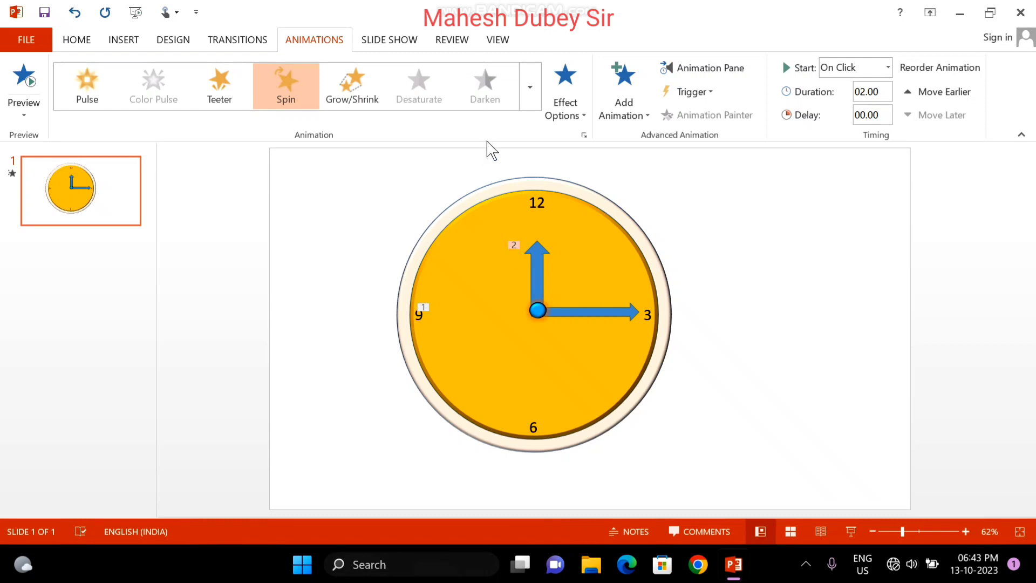
Show the Animation Pane and set a 60-second delay in the timing of the Group 36 spin.
{"action": "left_click", "coordinate": [720, 69]}
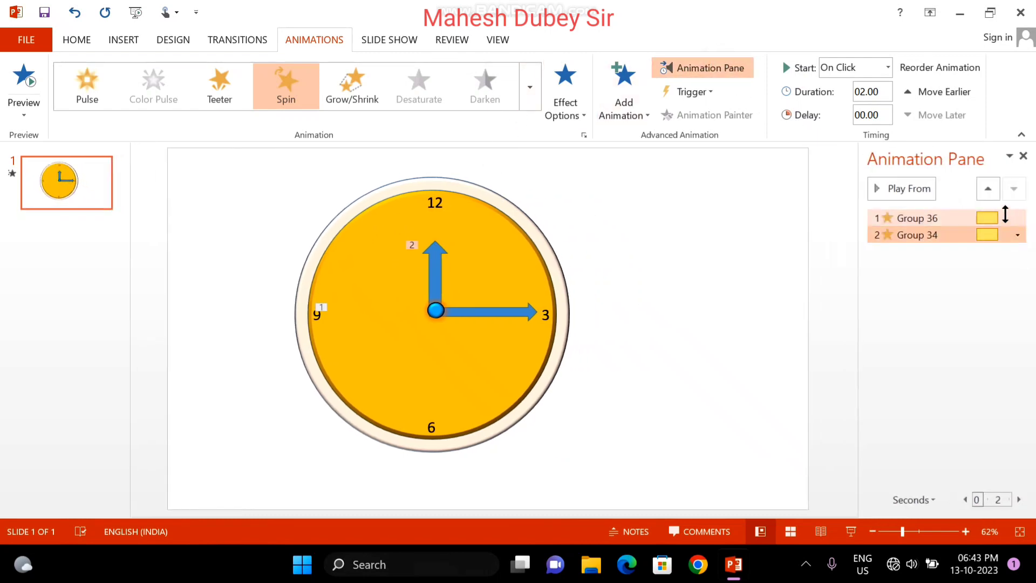
{"action": "left_click", "coordinate": [1020, 222]}
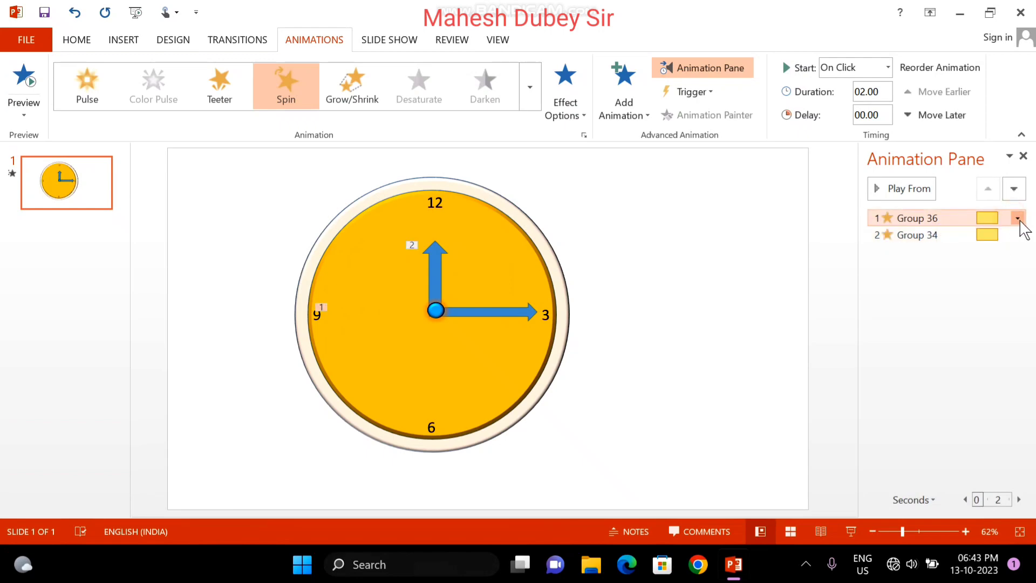
{"action": "left_click", "coordinate": [1019, 220]}
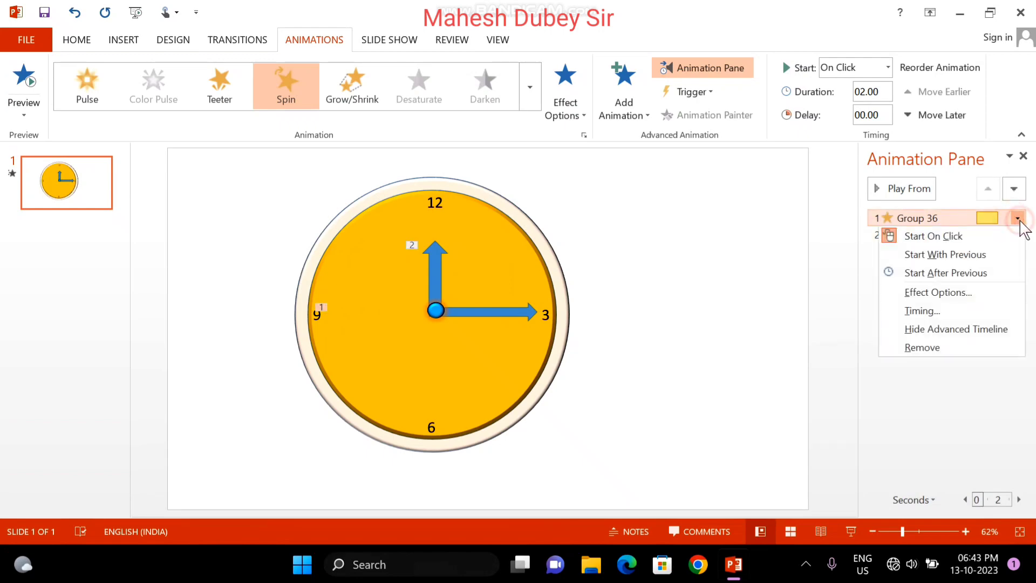
{"action": "left_click", "coordinate": [966, 292]}
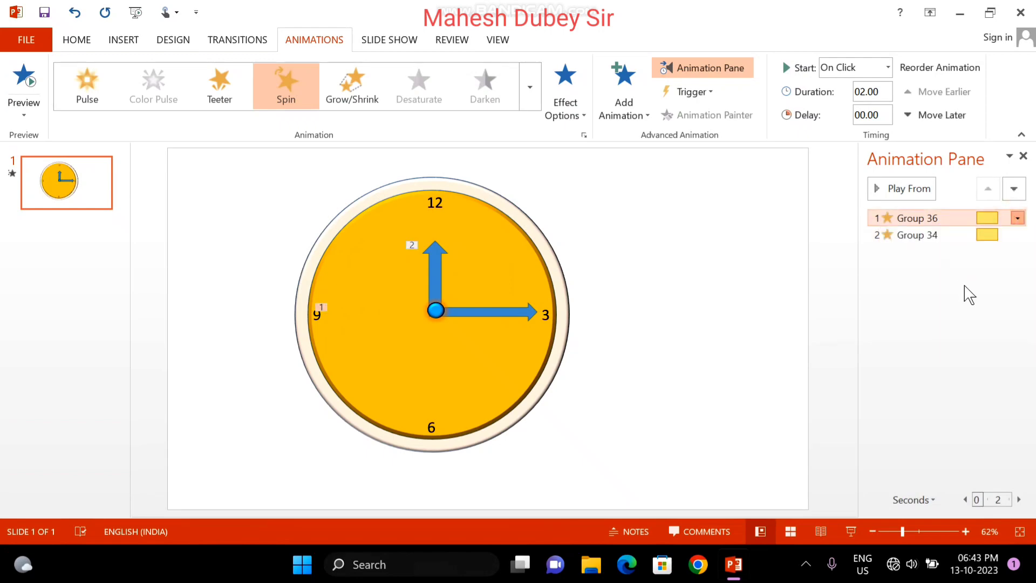
{"action": "left_click_drag", "start_coordinate": [527, 93], "coordinate": [774, 103]}
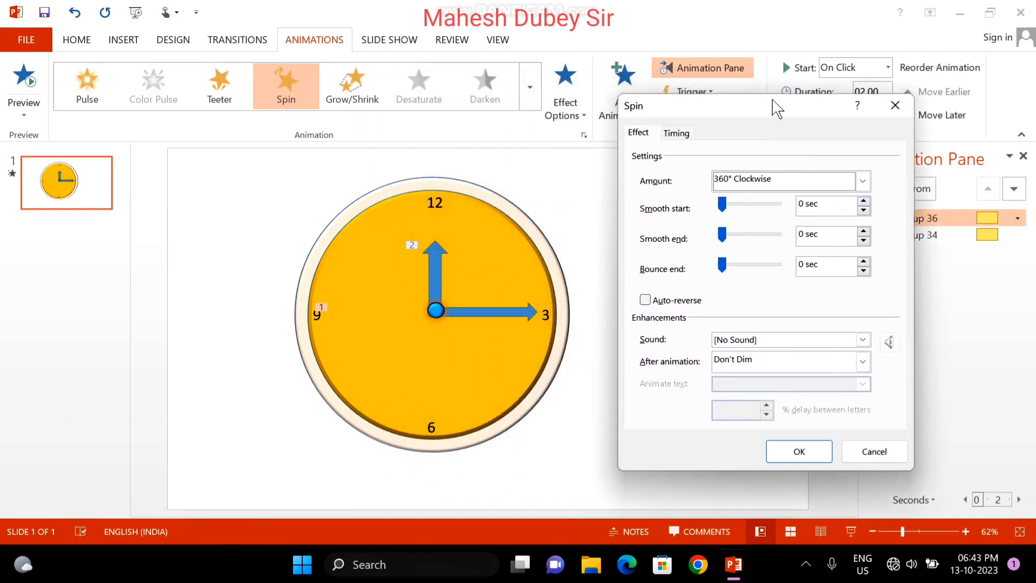
{"action": "left_click", "coordinate": [676, 133]}
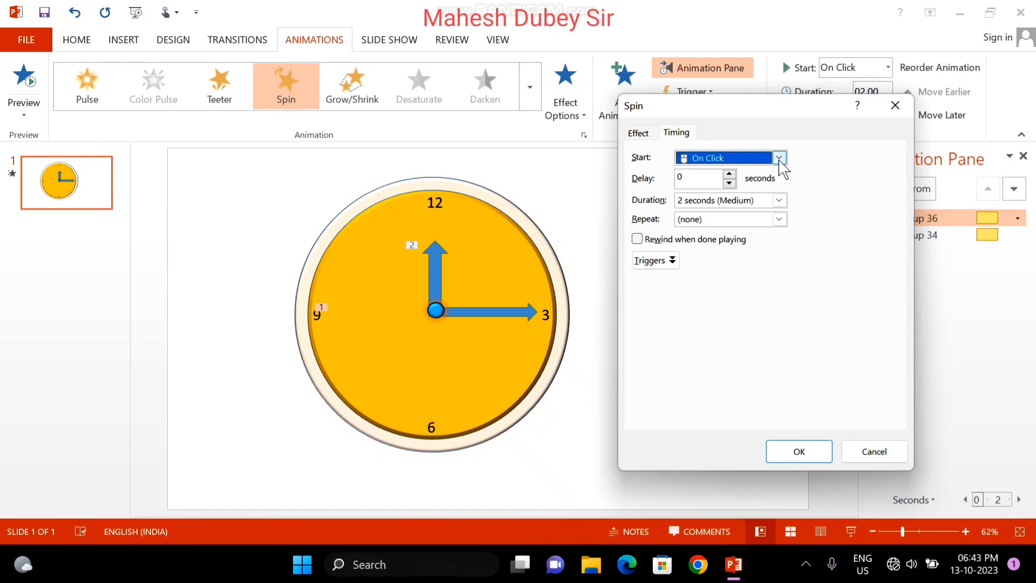
{"action": "left_click", "coordinate": [697, 182]}
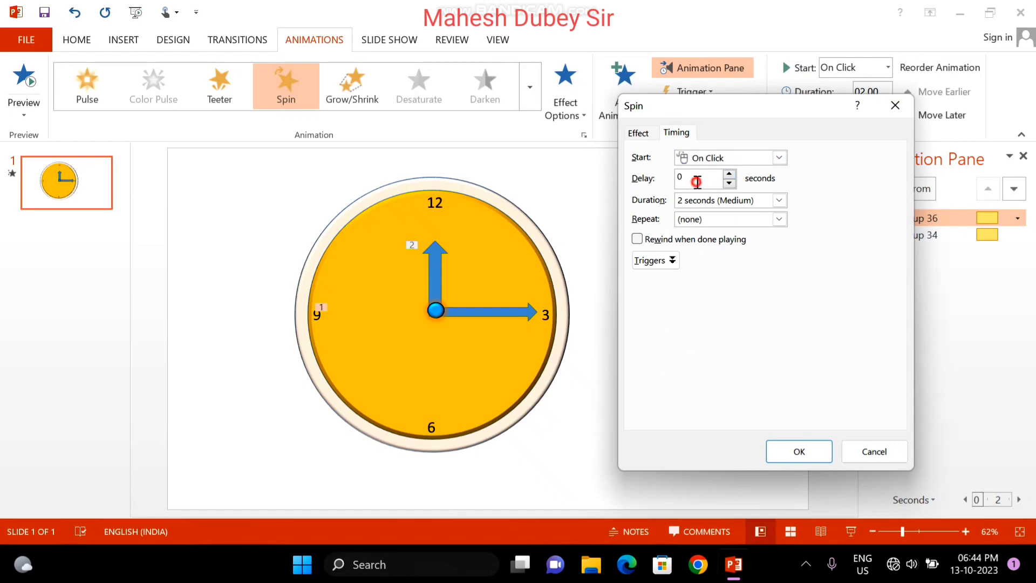
{"action": "left_click_drag", "start_coordinate": [696, 181], "coordinate": [652, 185]}
Set the Group 36 spin to last 3 seconds (Slow) and repeat Until End of Slide, and stop its preview.
{"action": "left_click", "coordinate": [783, 201]}
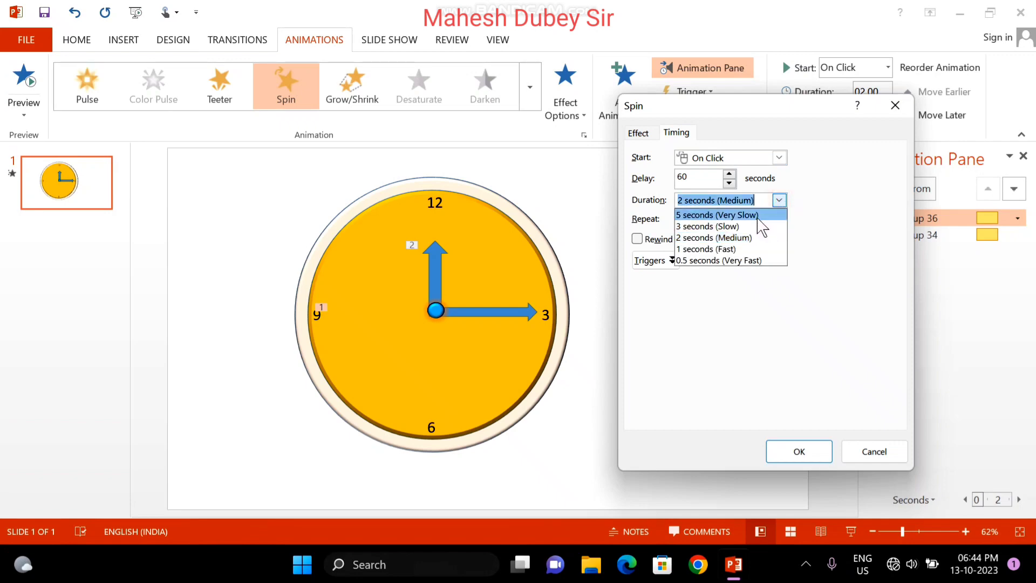
{"action": "left_click", "coordinate": [760, 216]}
{"action": "left_click", "coordinate": [778, 202]}
{"action": "left_click", "coordinate": [767, 227]}
{"action": "left_click", "coordinate": [777, 219]}
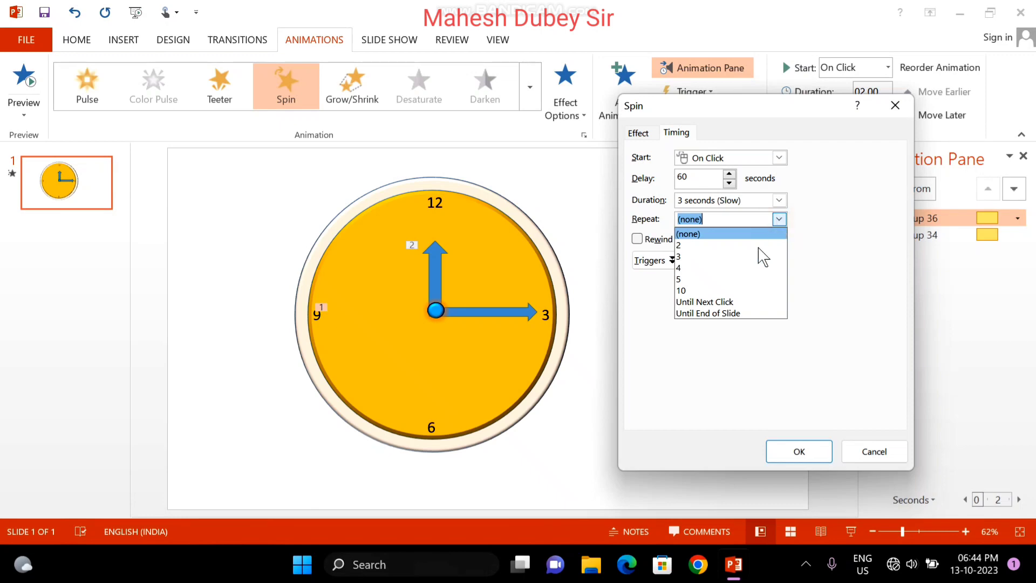
{"action": "left_click", "coordinate": [736, 314]}
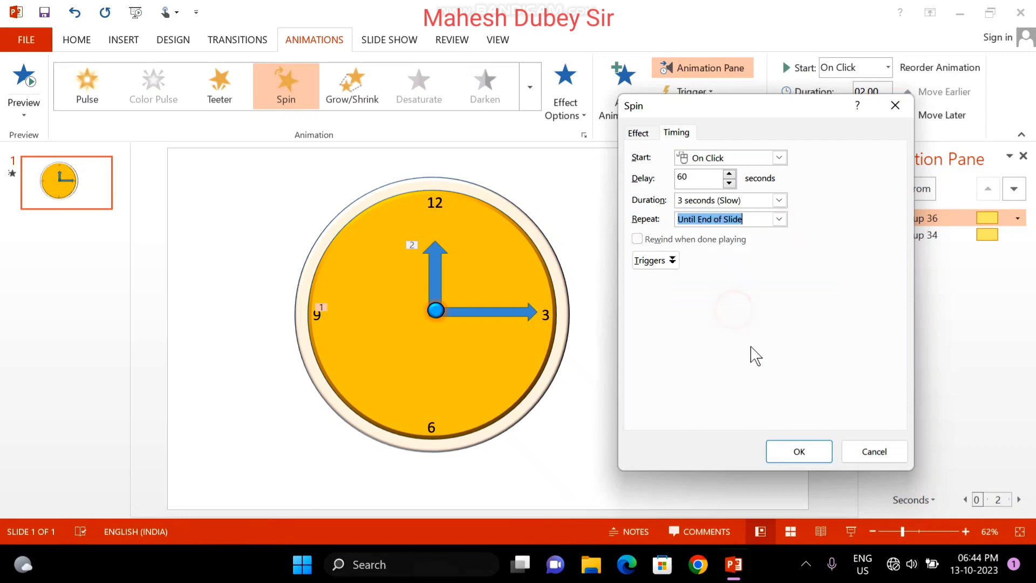
{"action": "left_click", "coordinate": [800, 452]}
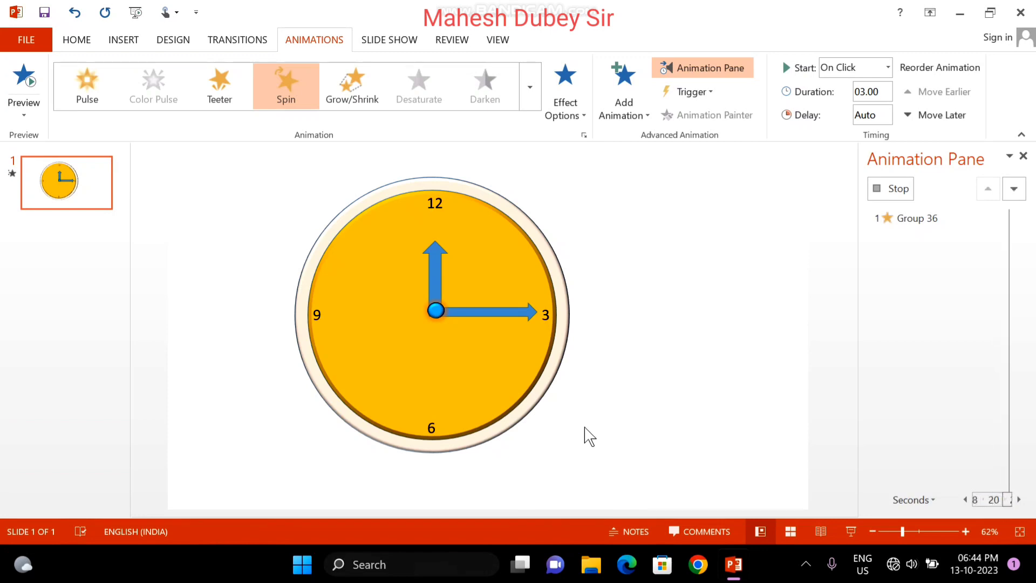
{"action": "left_click", "coordinate": [896, 189]}
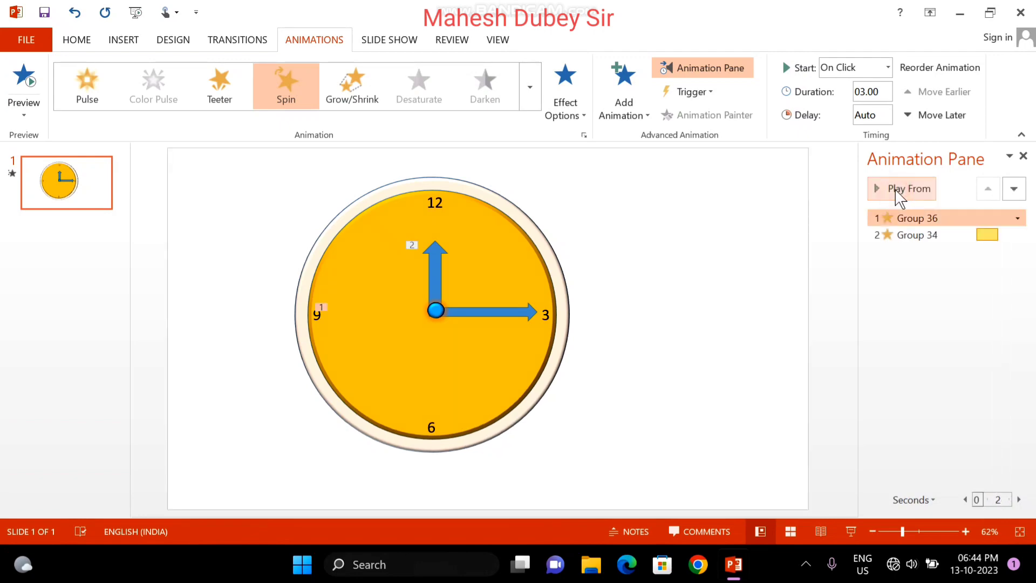
Change the Group 36 spin's timing to a 5-second delay and a duration of 2 seconds (Medium).
{"action": "left_click", "coordinate": [1019, 218]}
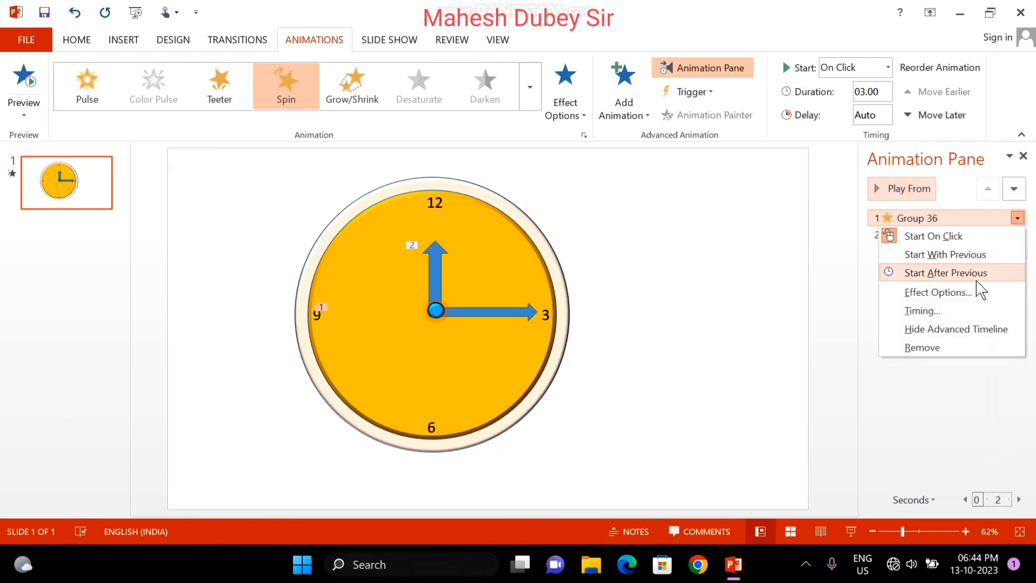
{"action": "left_click", "coordinate": [887, 292]}
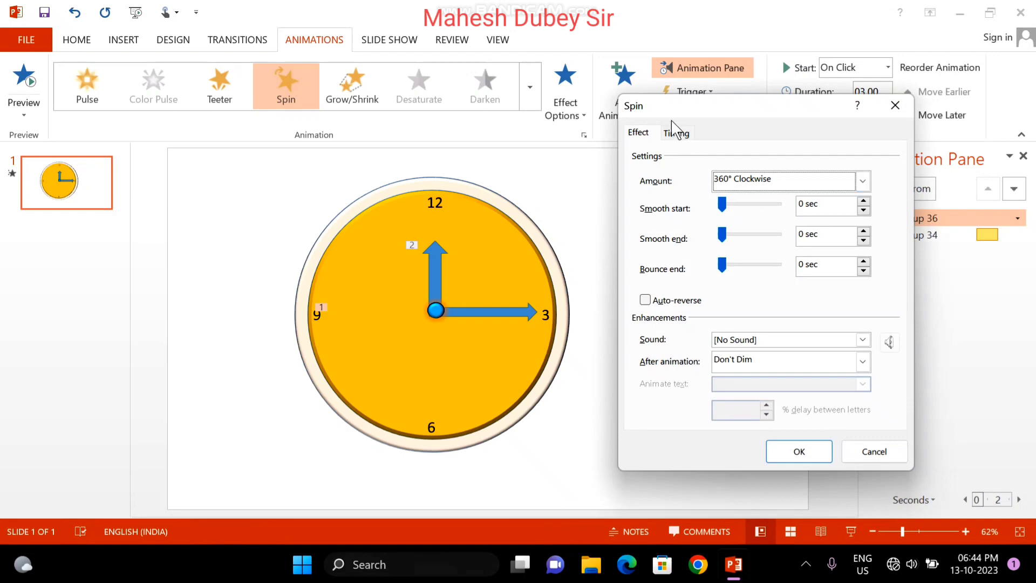
{"action": "left_click", "coordinate": [676, 133]}
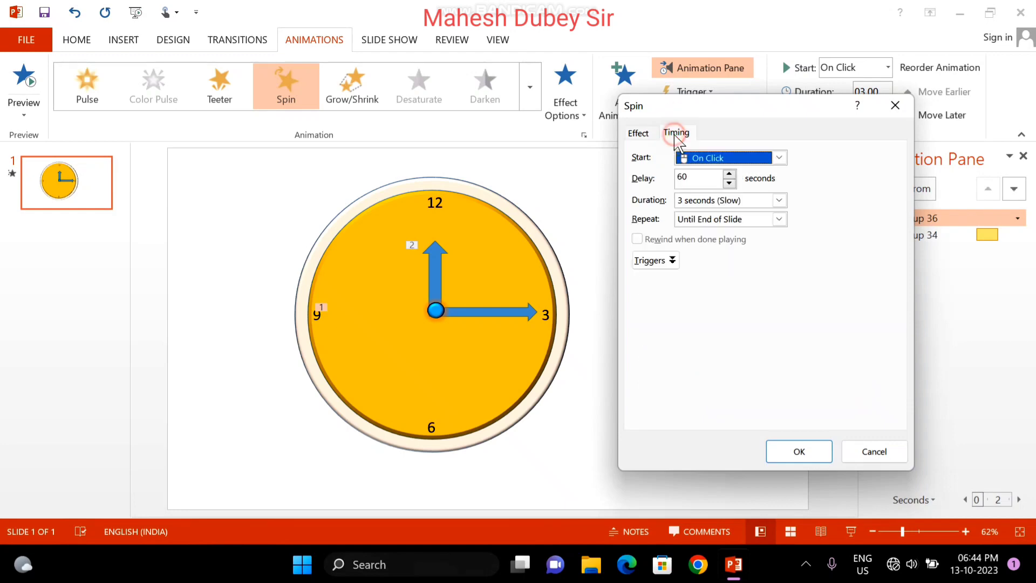
{"action": "double_click", "coordinate": [711, 178]}
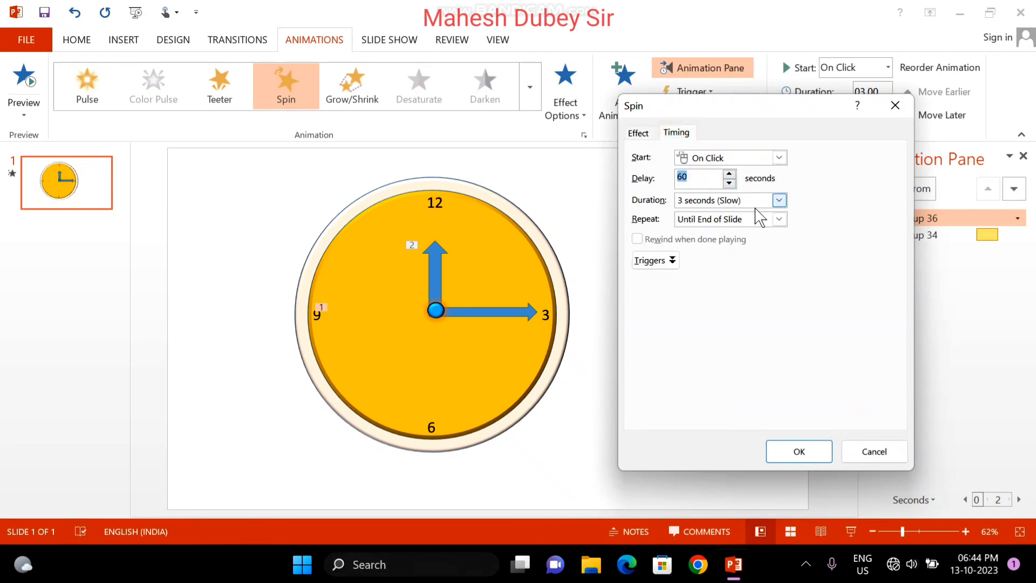
{"action": "left_click", "coordinate": [780, 201]}
{"action": "left_click", "coordinate": [760, 238]}
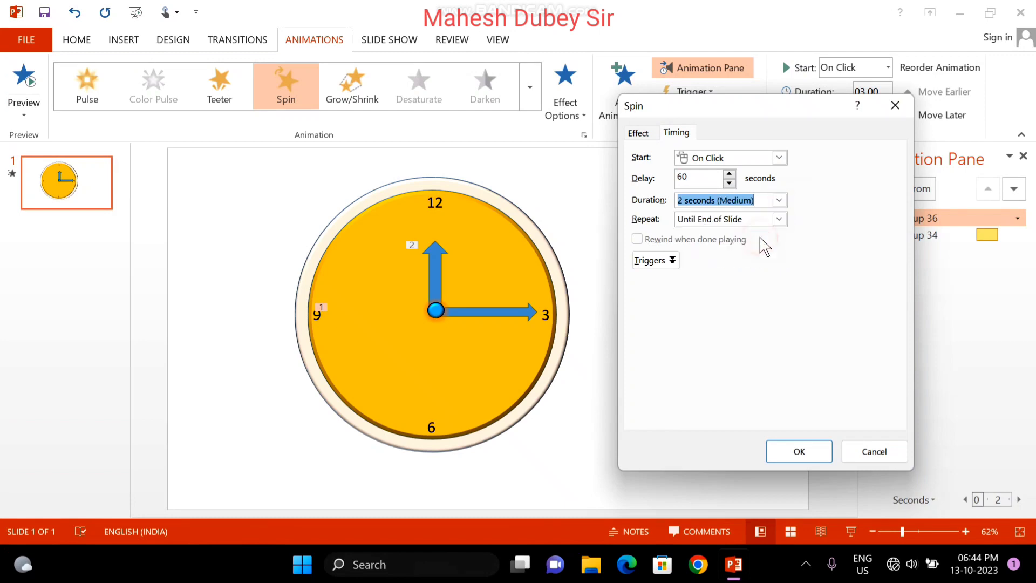
{"action": "key", "text": "Return"}
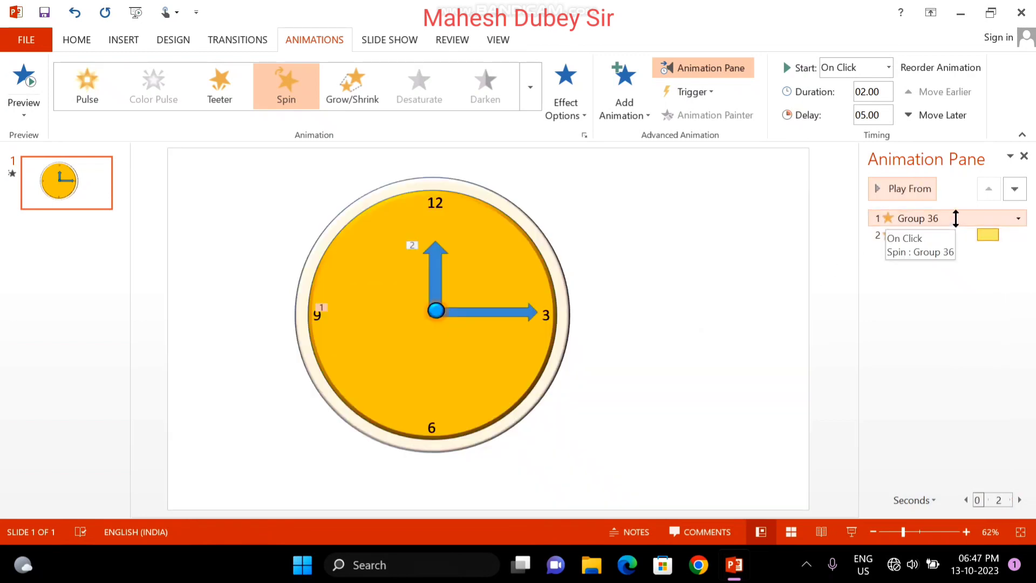
Set the Group 36 spin's delay to 0 seconds and its duration to 5 seconds (Very Slow).
{"action": "left_click", "coordinate": [1020, 217]}
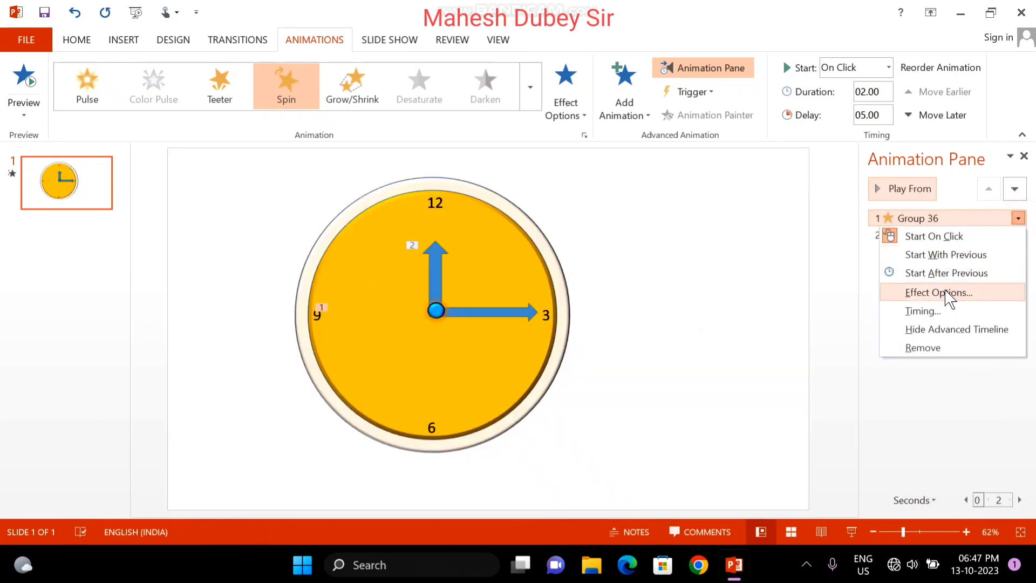
{"action": "left_click", "coordinate": [894, 294]}
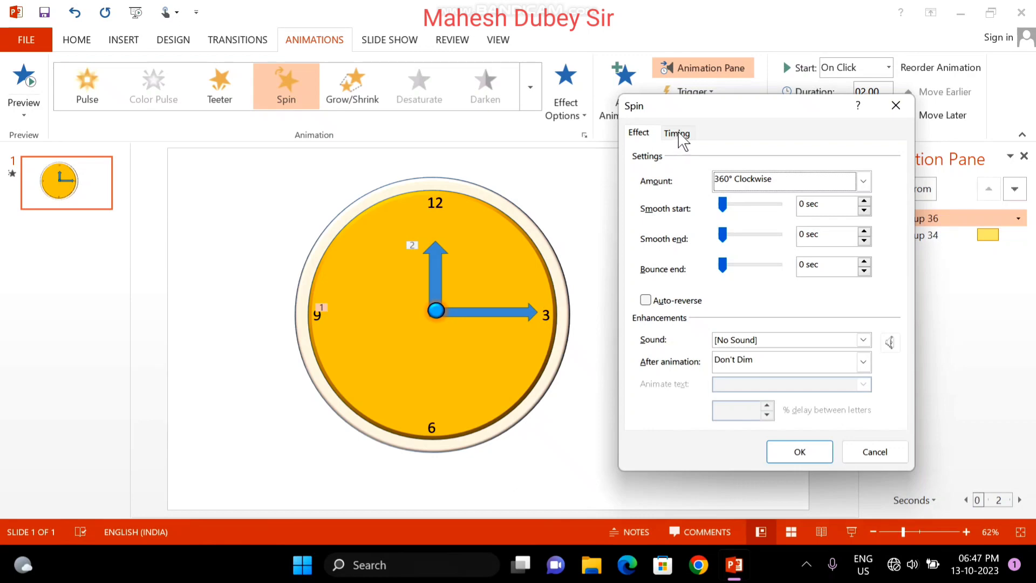
{"action": "left_click", "coordinate": [676, 134]}
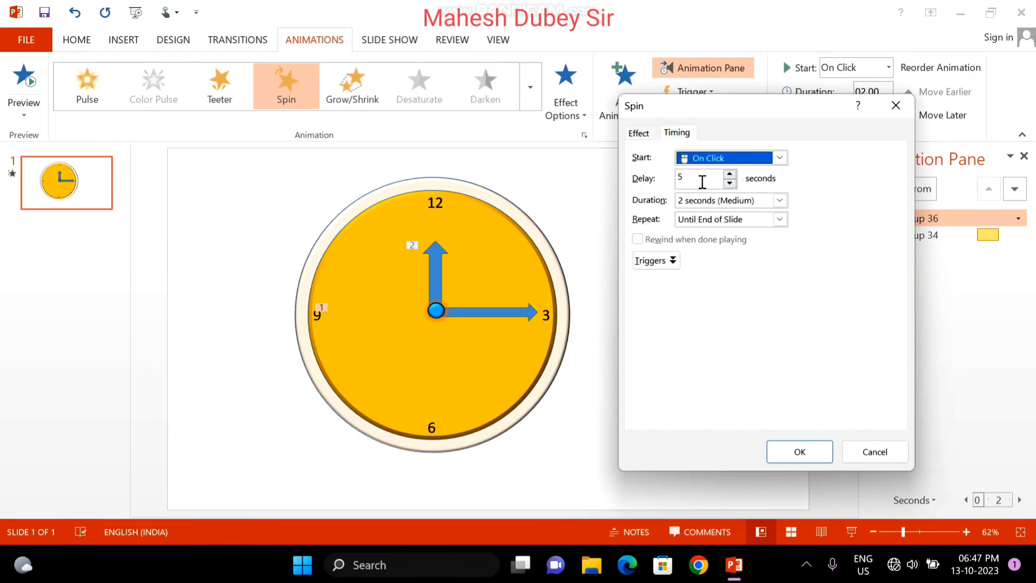
{"action": "left_click_drag", "start_coordinate": [719, 184], "coordinate": [637, 186]}
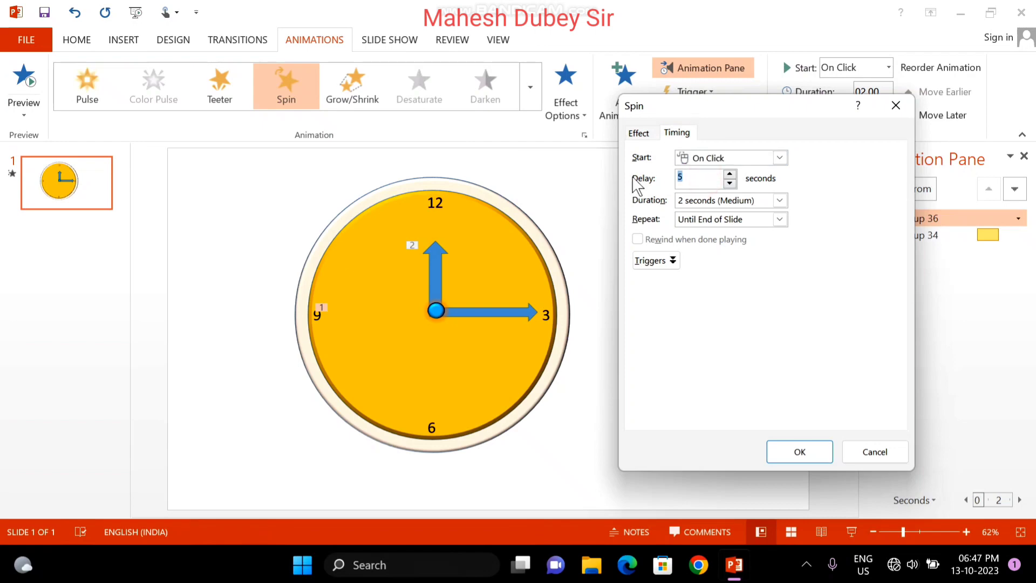
{"action": "left_click", "coordinate": [780, 200]}
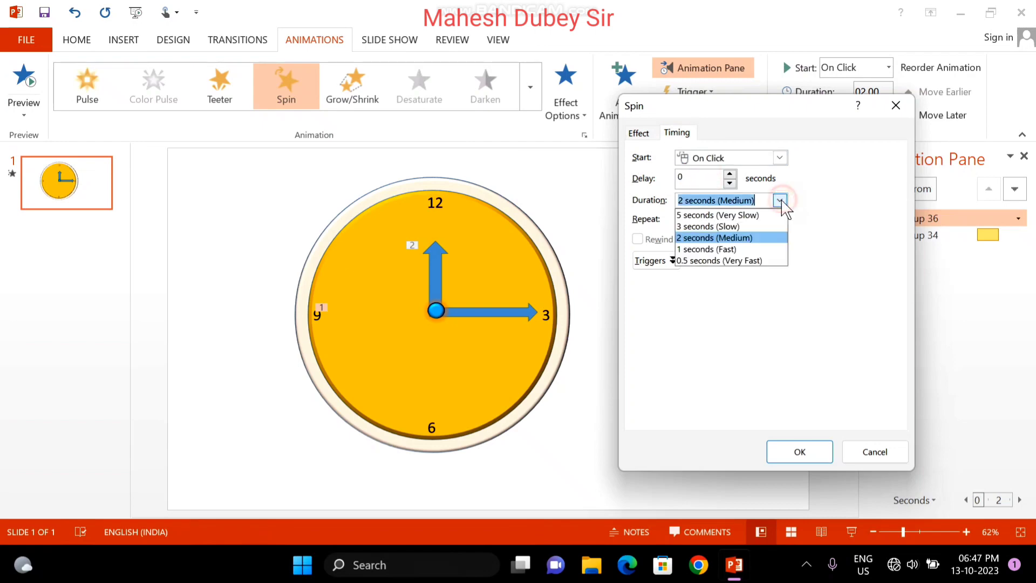
{"action": "left_click", "coordinate": [777, 213]}
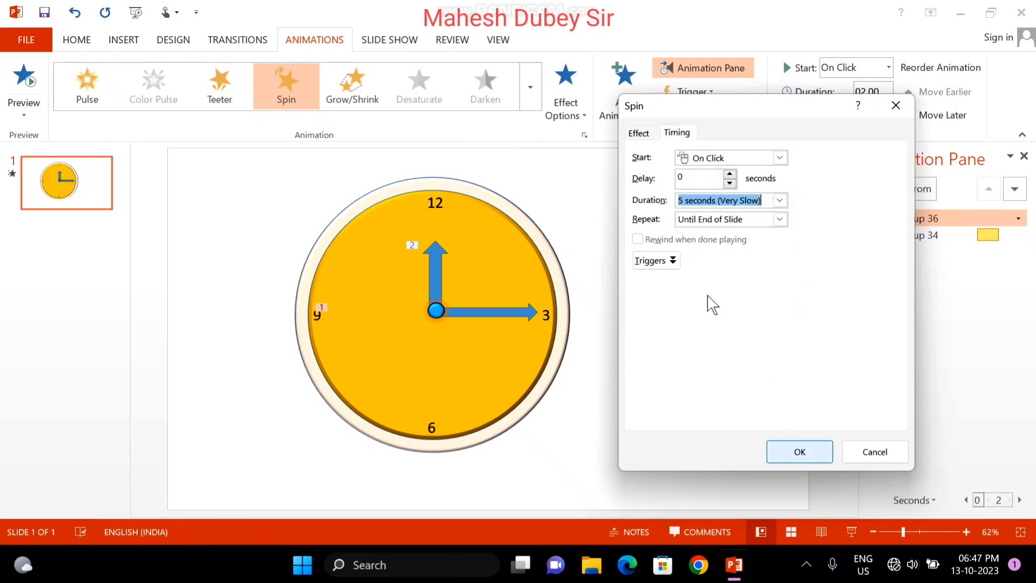
{"action": "left_click", "coordinate": [800, 450]}
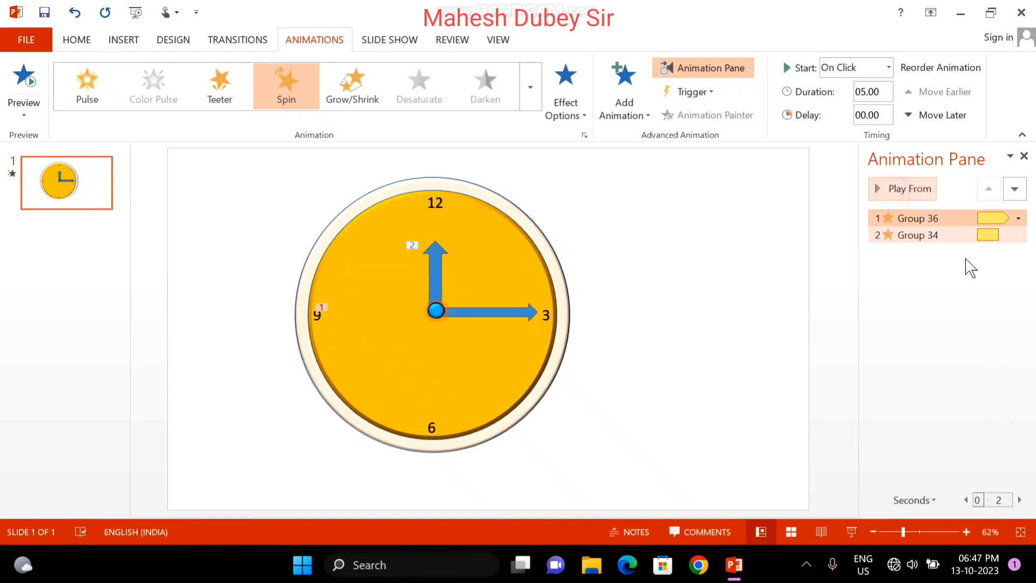
Set the Group 34 spin's duration to 5 seconds (Very Slow) and enter a 60-second delay.
{"action": "left_click", "coordinate": [1003, 236]}
{"action": "left_click", "coordinate": [1017, 236]}
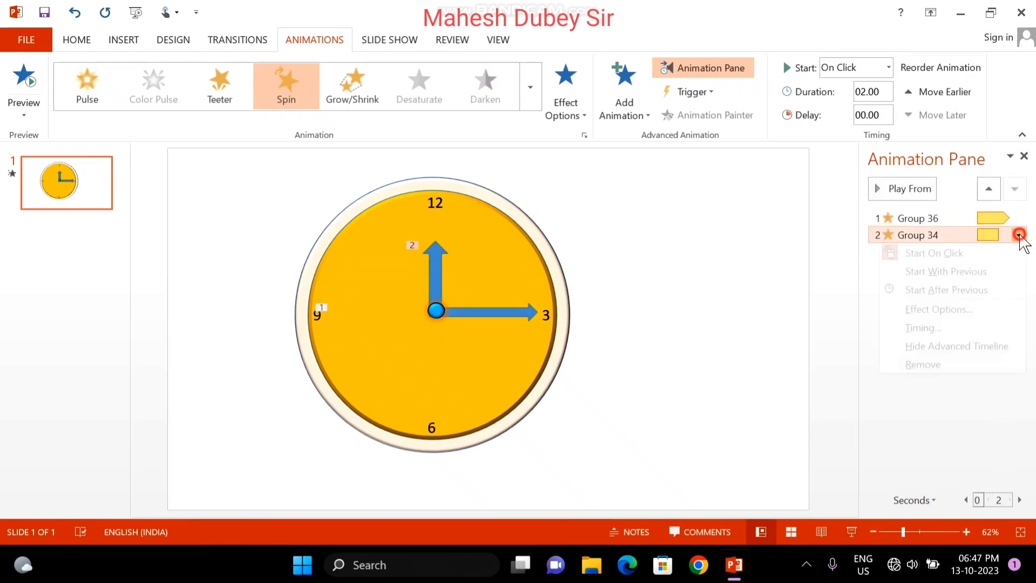
{"action": "left_click", "coordinate": [960, 310]}
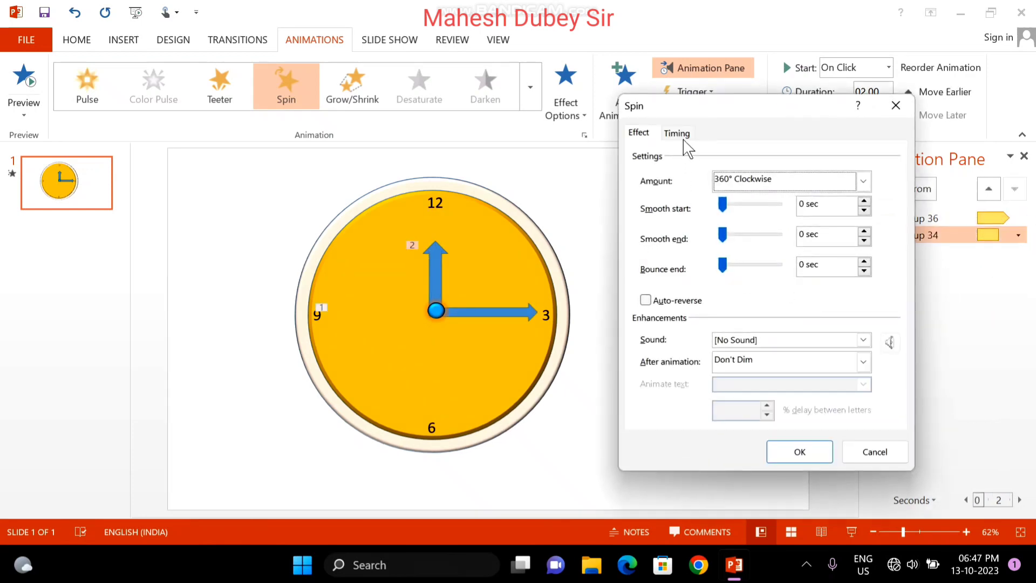
{"action": "left_click", "coordinate": [675, 131]}
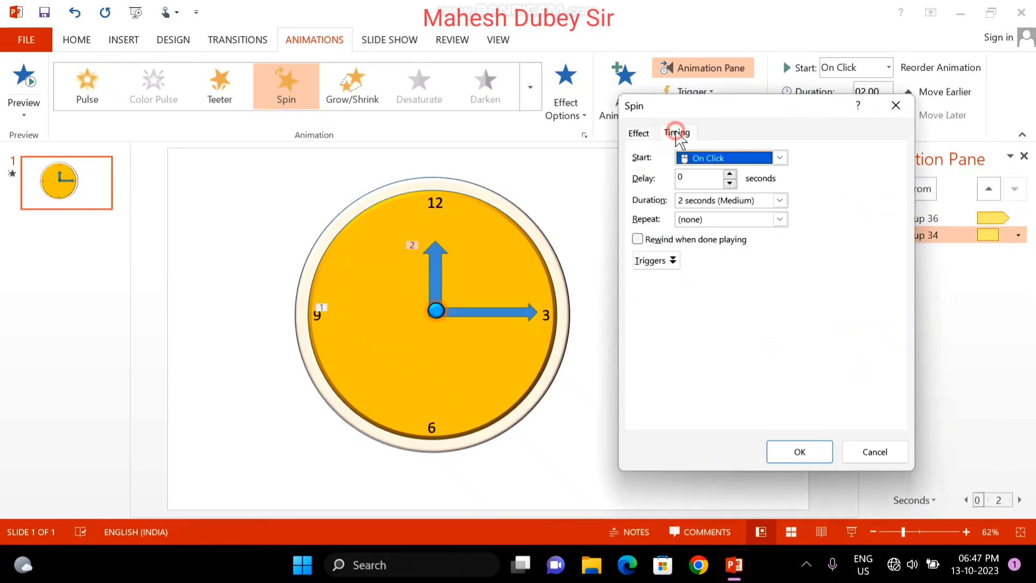
{"action": "left_click", "coordinate": [779, 202]}
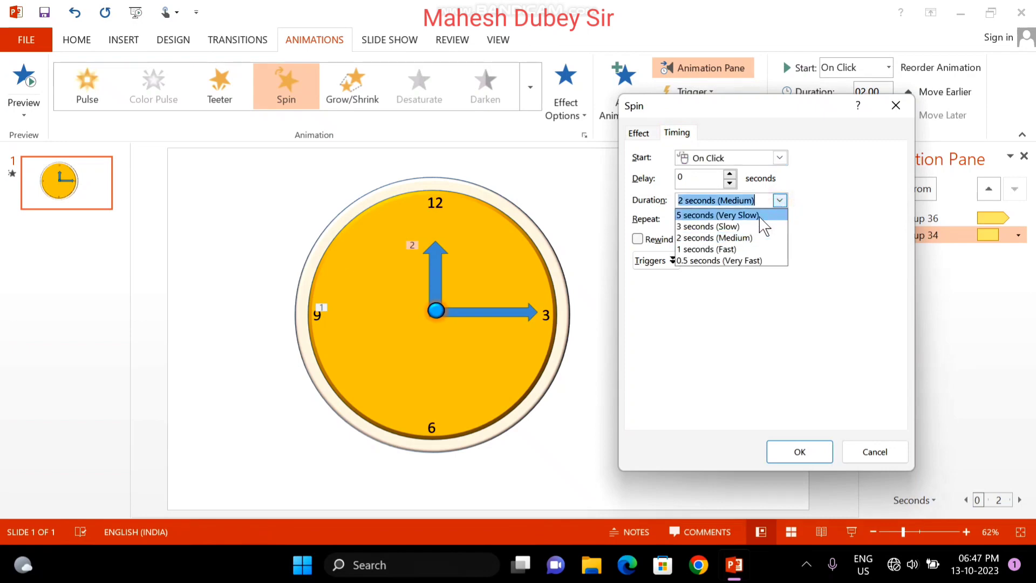
{"action": "left_click", "coordinate": [760, 215]}
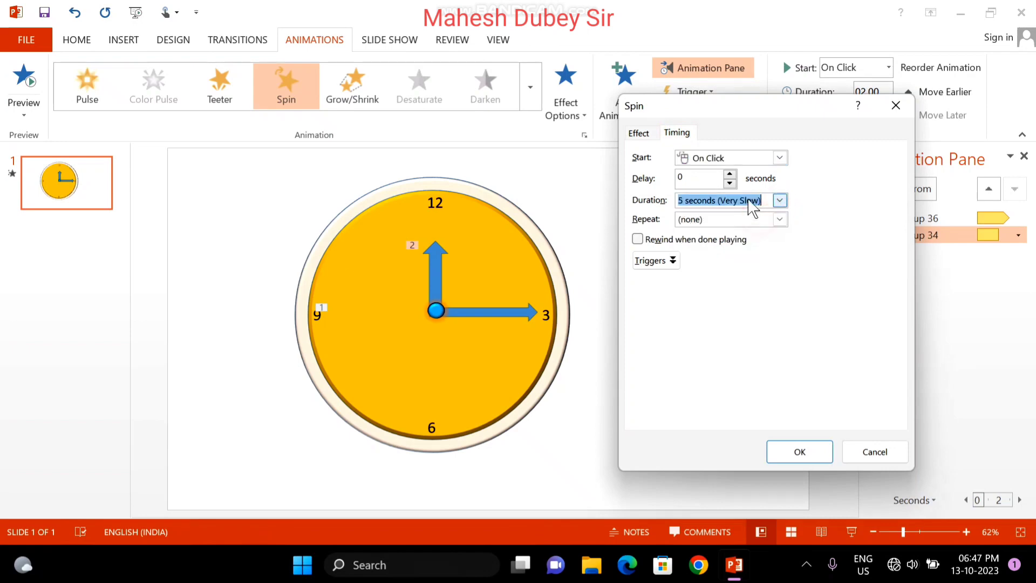
{"action": "double_click", "coordinate": [706, 177]}
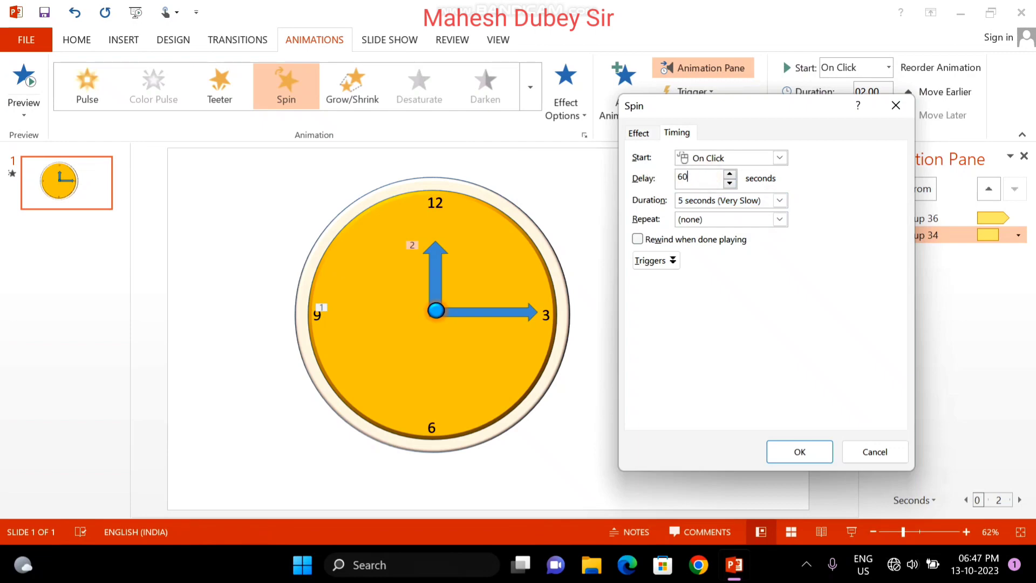
Make the Group 34 spin repeat Until End of Slide and start With Previous.
{"action": "left_click", "coordinate": [778, 220]}
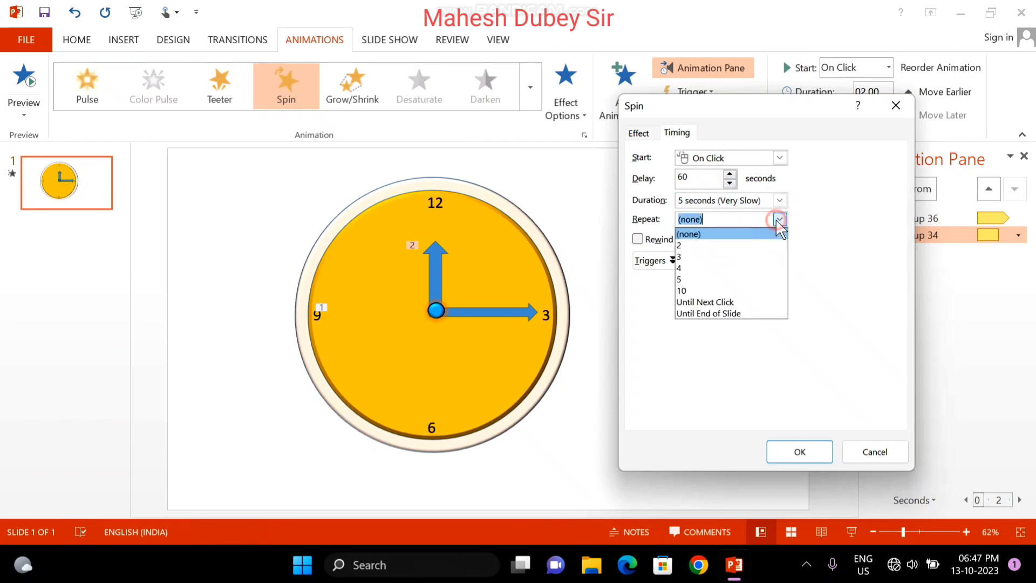
{"action": "left_click", "coordinate": [730, 315]}
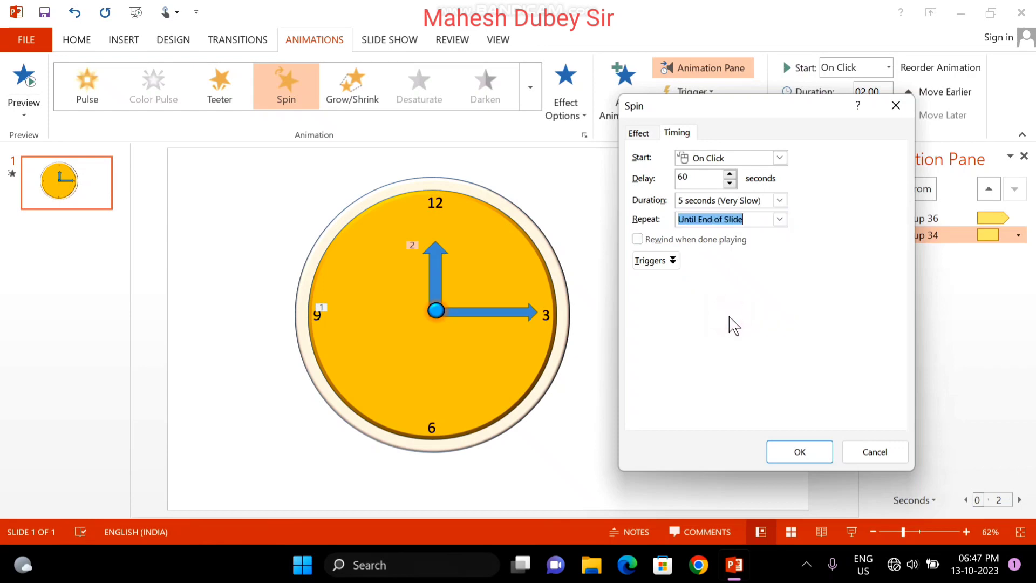
{"action": "left_click", "coordinate": [727, 157]}
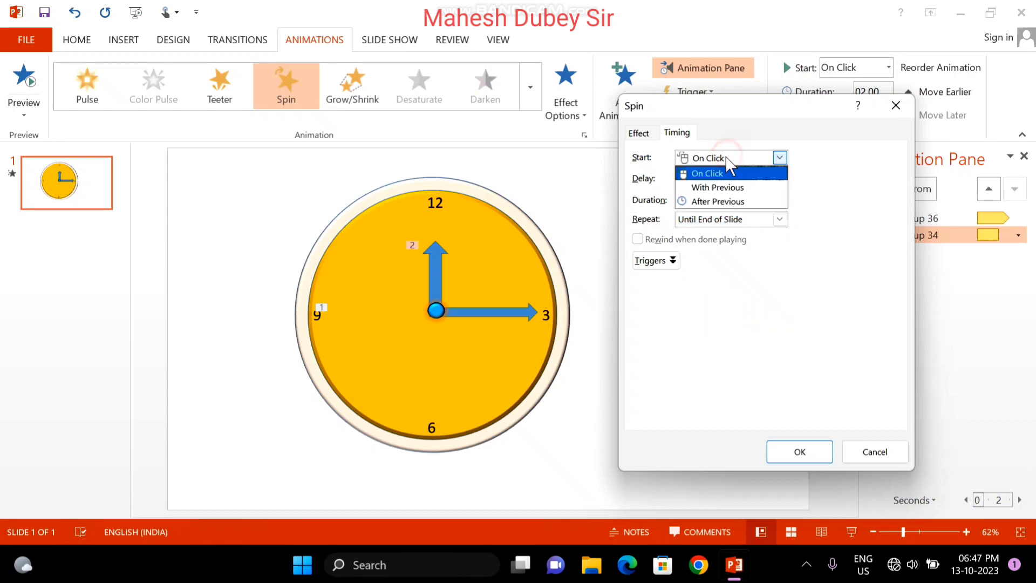
{"action": "left_click", "coordinate": [718, 187]}
{"action": "left_click", "coordinate": [797, 453]}
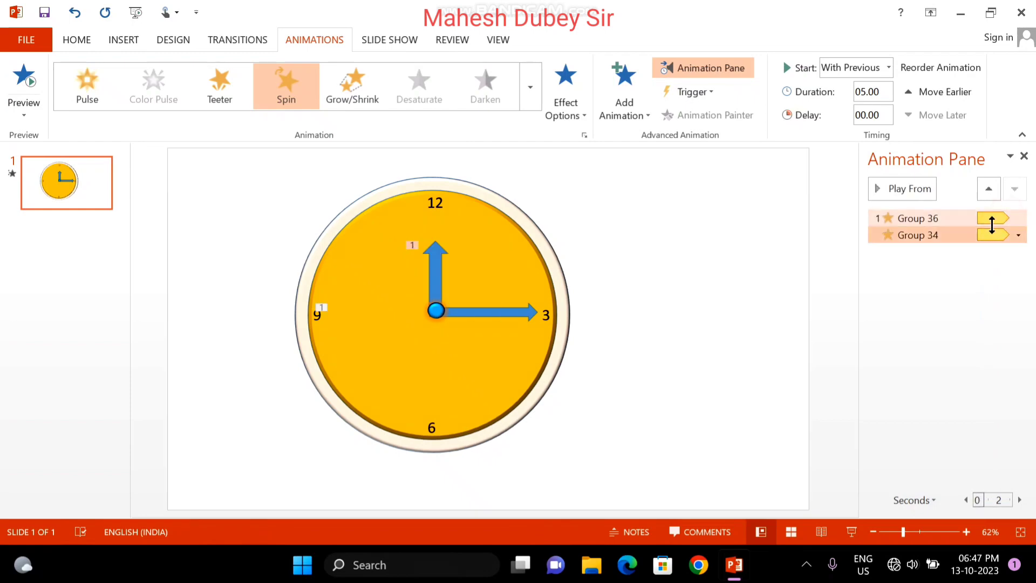
Change the Group 36 spin's timing to start With Previous with a 5-second delay.
{"action": "left_click", "coordinate": [990, 220]}
{"action": "left_click", "coordinate": [1018, 218]}
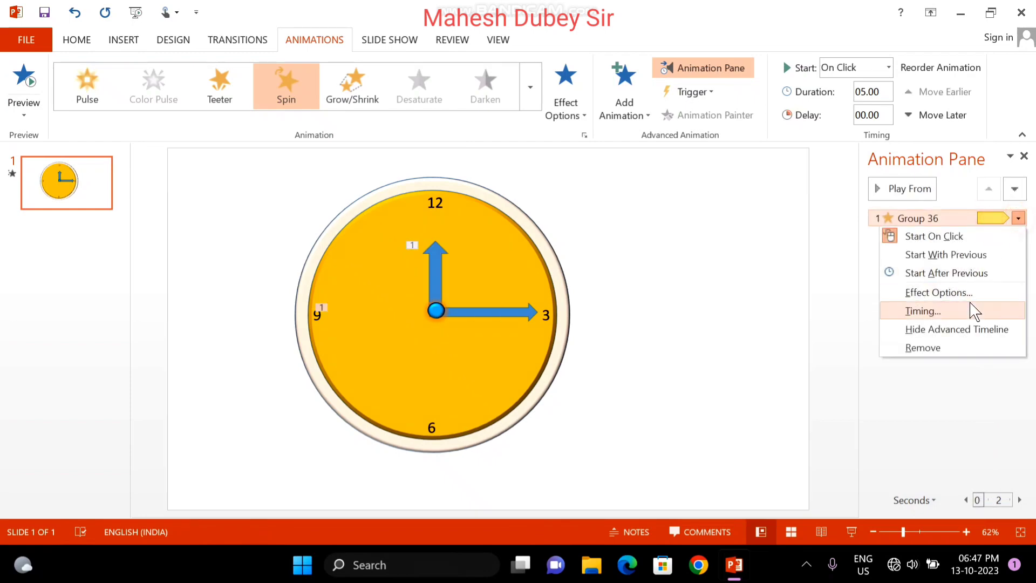
{"action": "left_click", "coordinate": [971, 292]}
{"action": "left_click", "coordinate": [677, 132]}
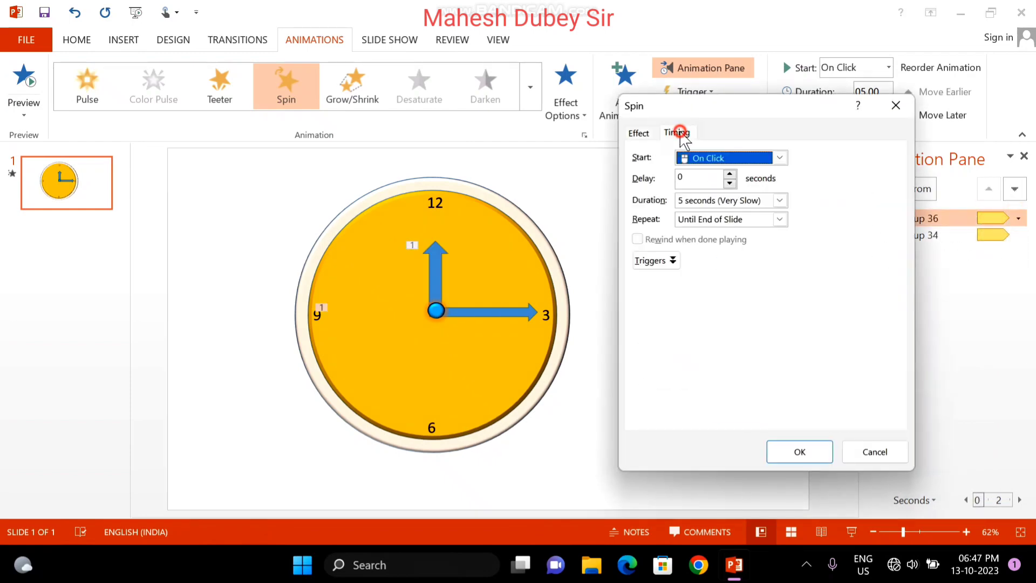
{"action": "left_click", "coordinate": [726, 157]}
{"action": "left_click", "coordinate": [733, 188]}
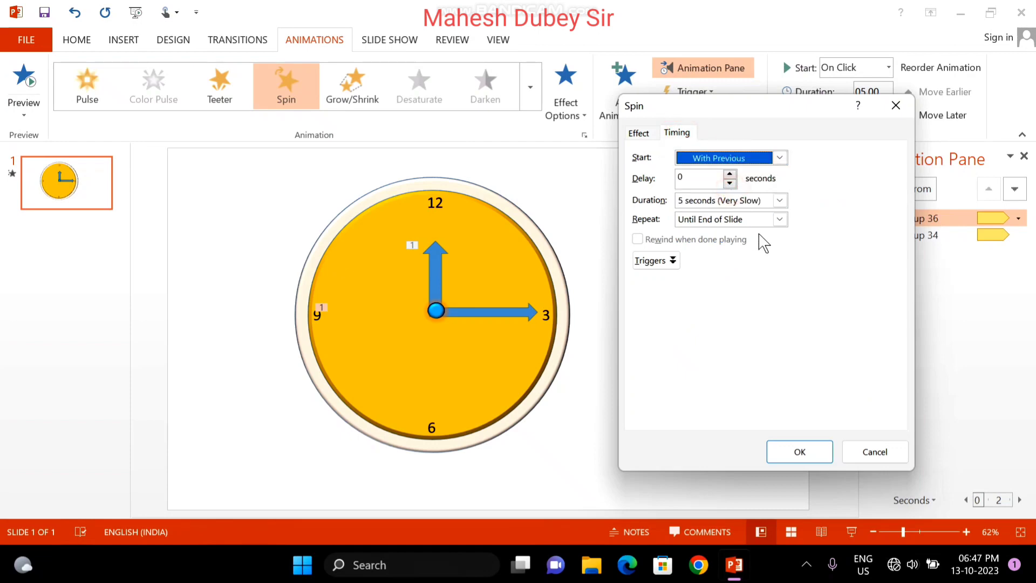
{"action": "left_click", "coordinate": [705, 181]}
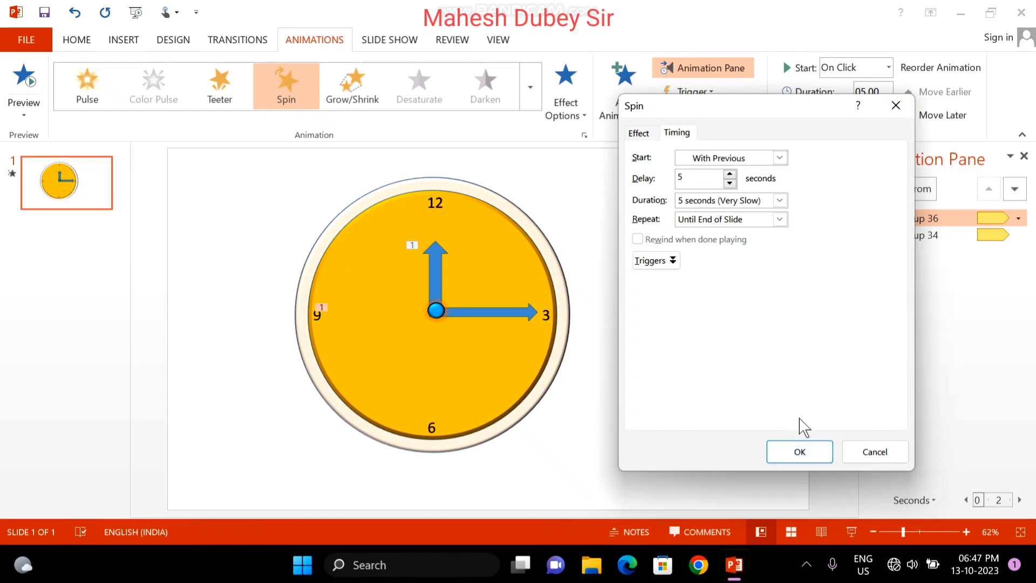
{"action": "left_click", "coordinate": [801, 453]}
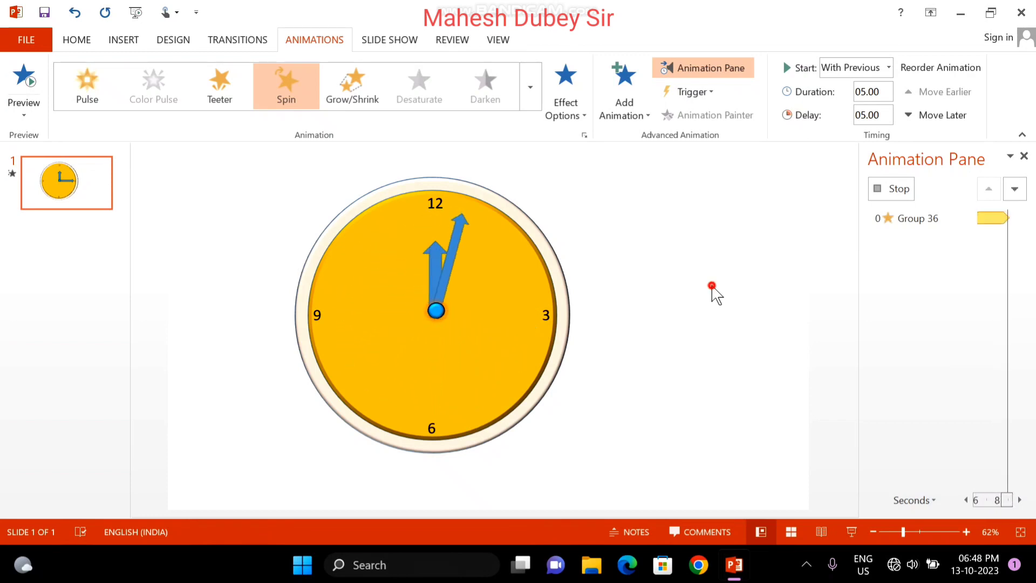
Stop the animation preview and play the slide show to check how both clock hands spin.
{"action": "left_click", "coordinate": [711, 286]}
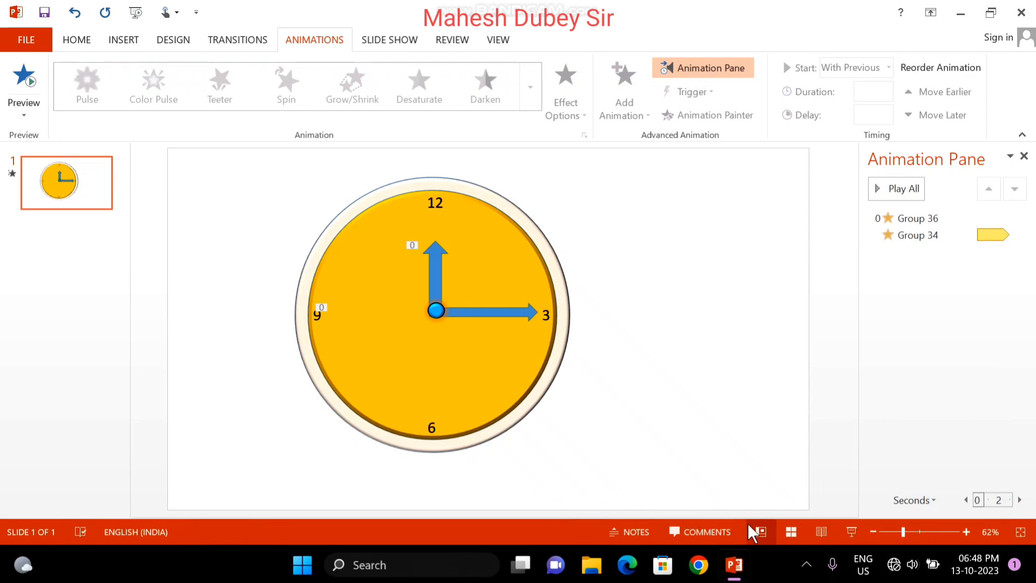
{"action": "left_click", "coordinate": [851, 532]}
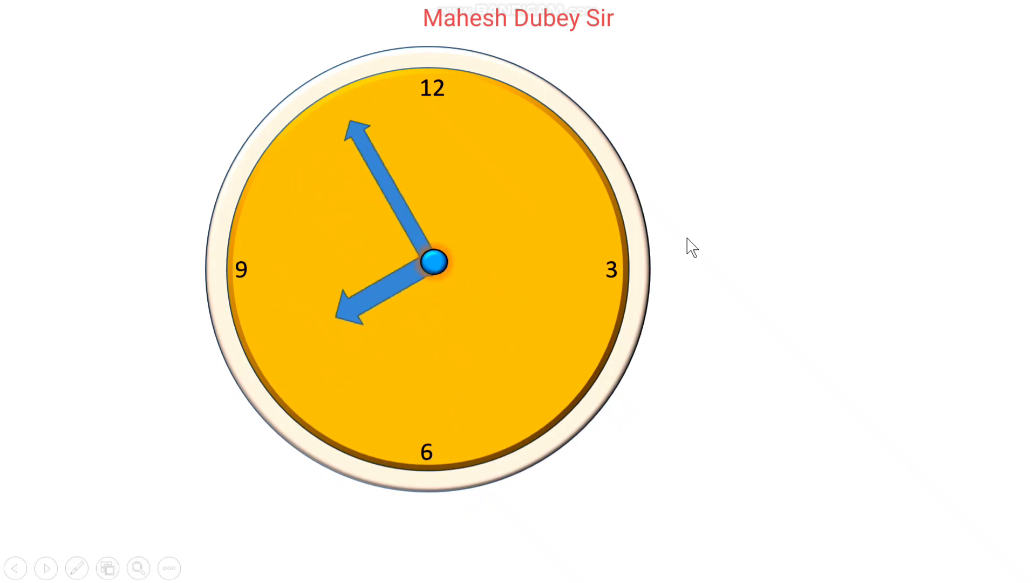
{"action": "key", "text": "Escape"}
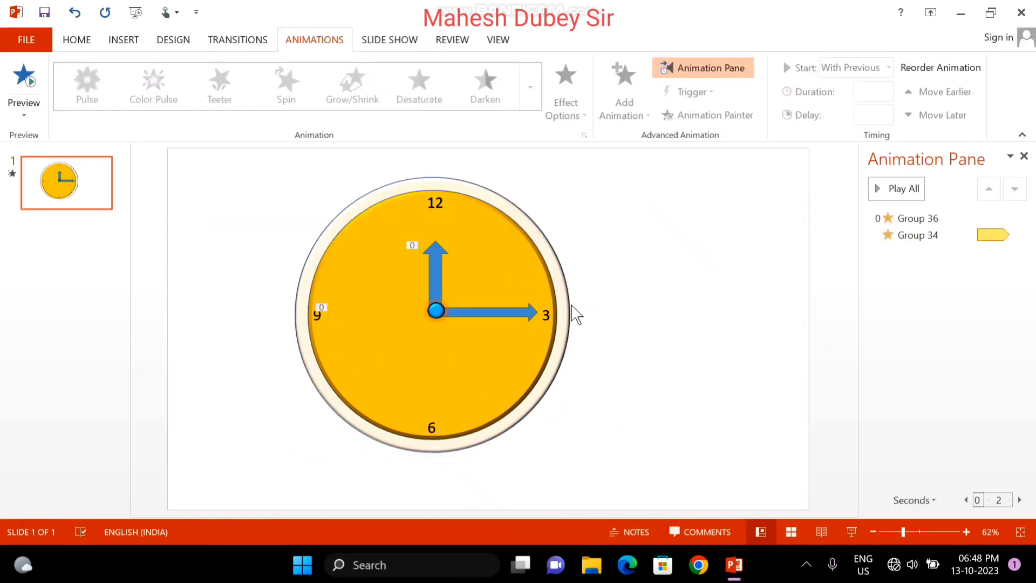
Review the Group 36 spin's timing and confirm it with the 5-second delay.
{"action": "left_click", "coordinate": [971, 220]}
{"action": "left_click", "coordinate": [1019, 219]}
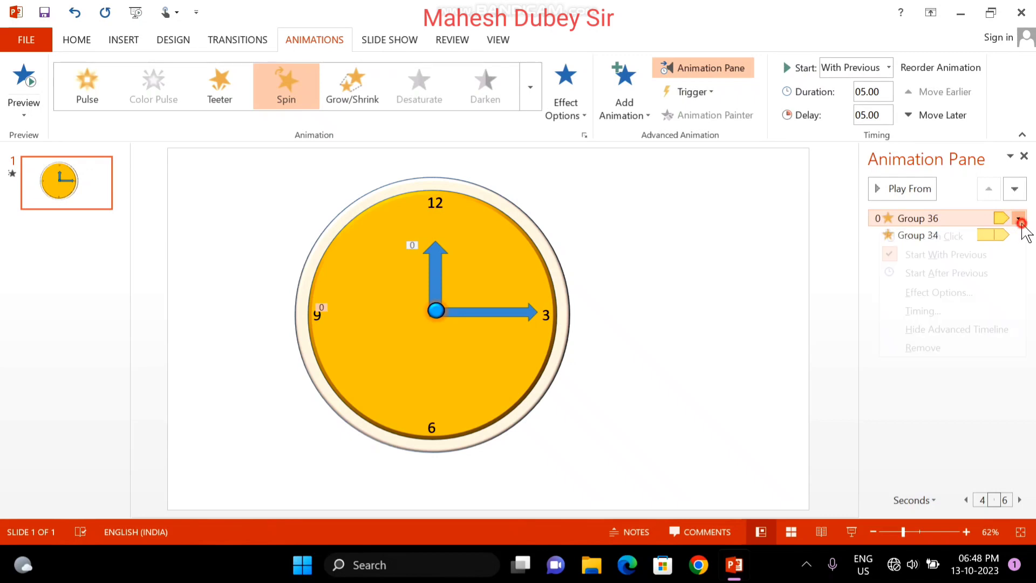
{"action": "left_click", "coordinate": [966, 293]}
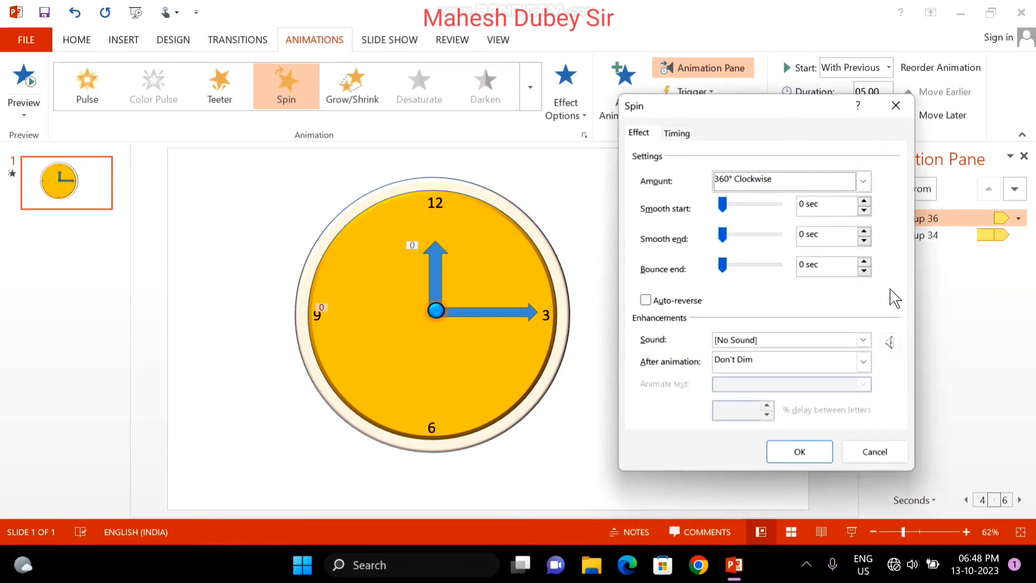
{"action": "left_click", "coordinate": [675, 132]}
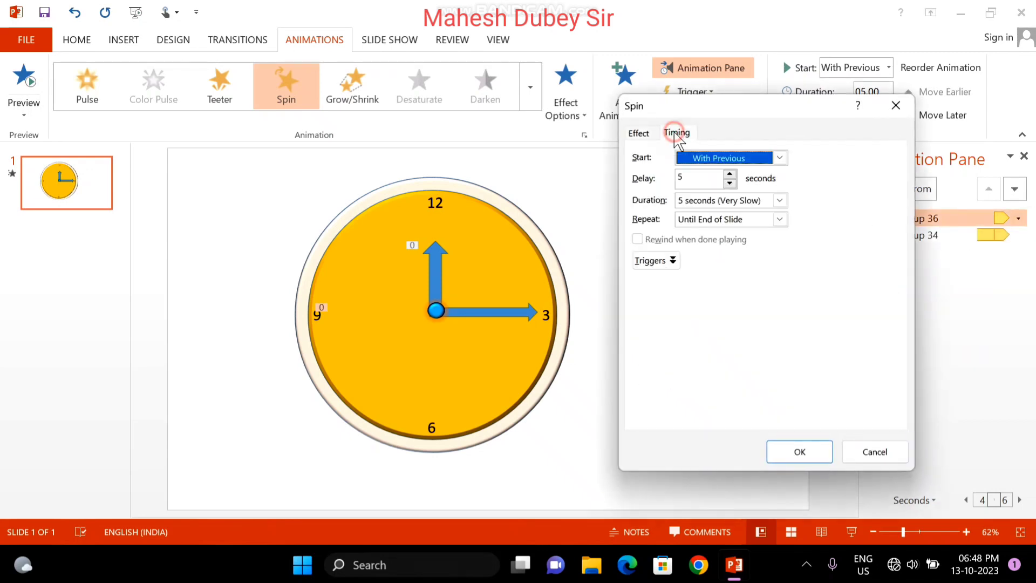
{"action": "left_click", "coordinate": [707, 178]}
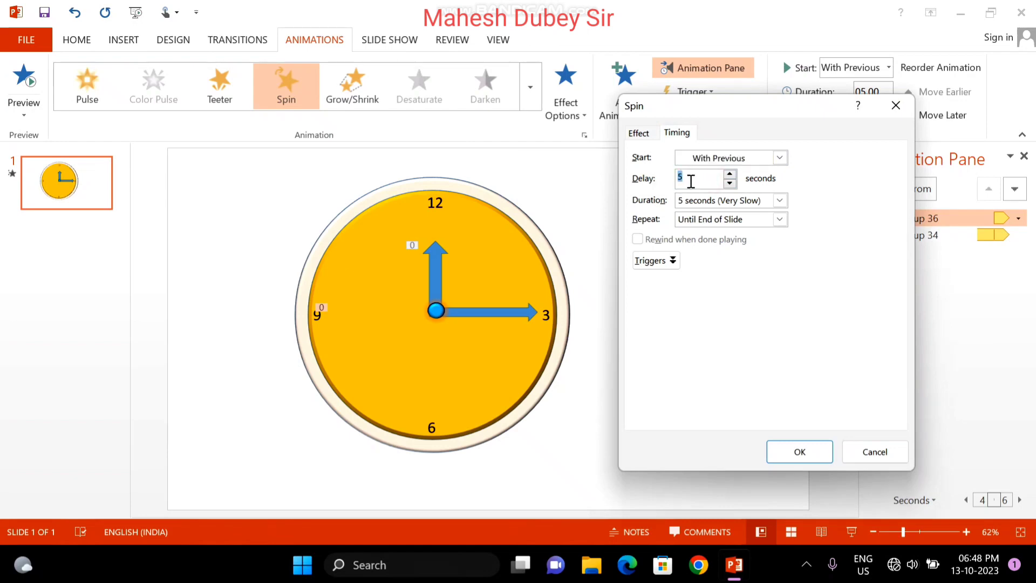
{"action": "left_click", "coordinate": [789, 454]}
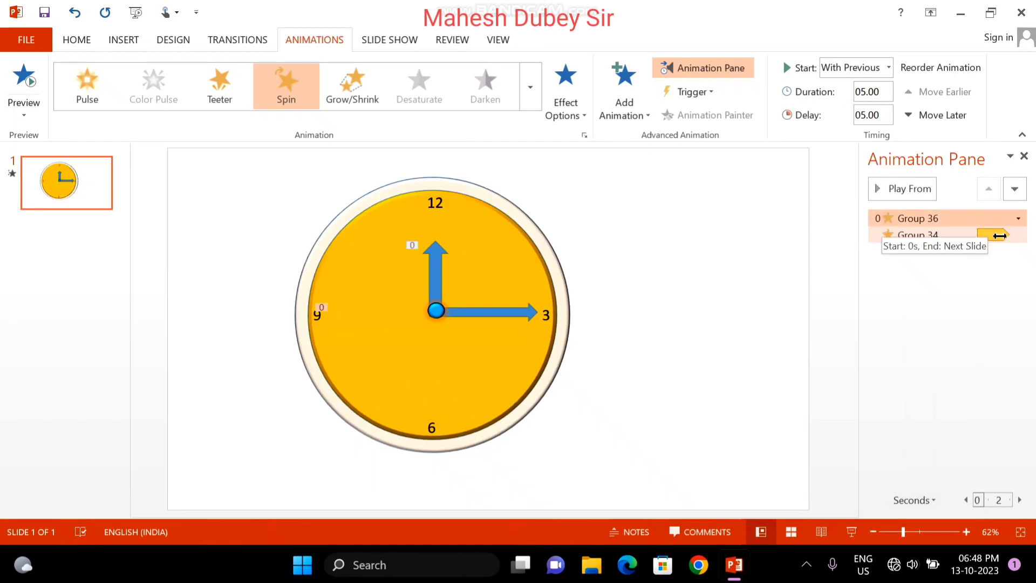
Set the Group 34 spin's delay to 60 seconds and play the slide show to check the hands.
{"action": "left_click", "coordinate": [1018, 235]}
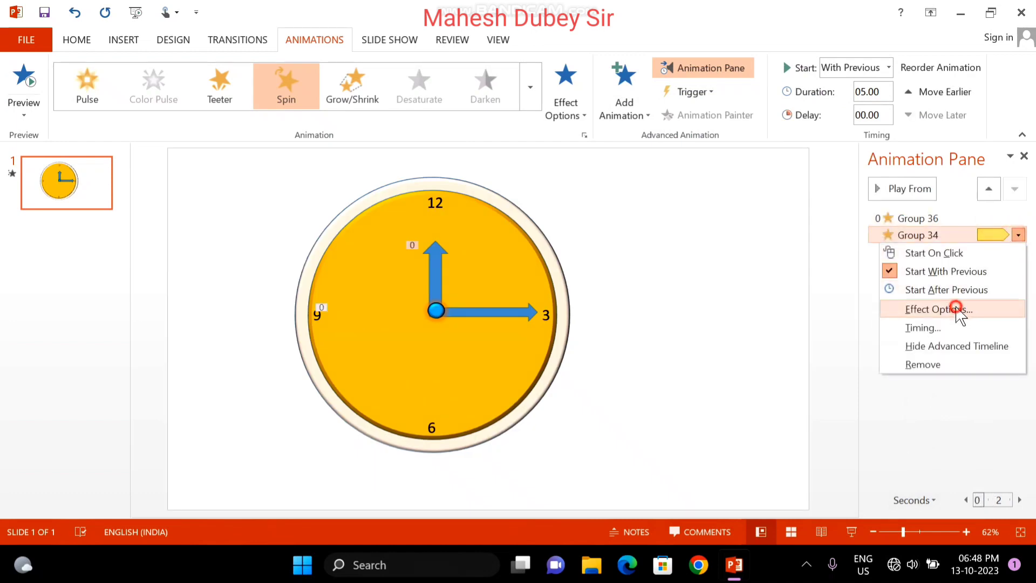
{"action": "left_click", "coordinate": [950, 309]}
{"action": "left_click", "coordinate": [678, 134]}
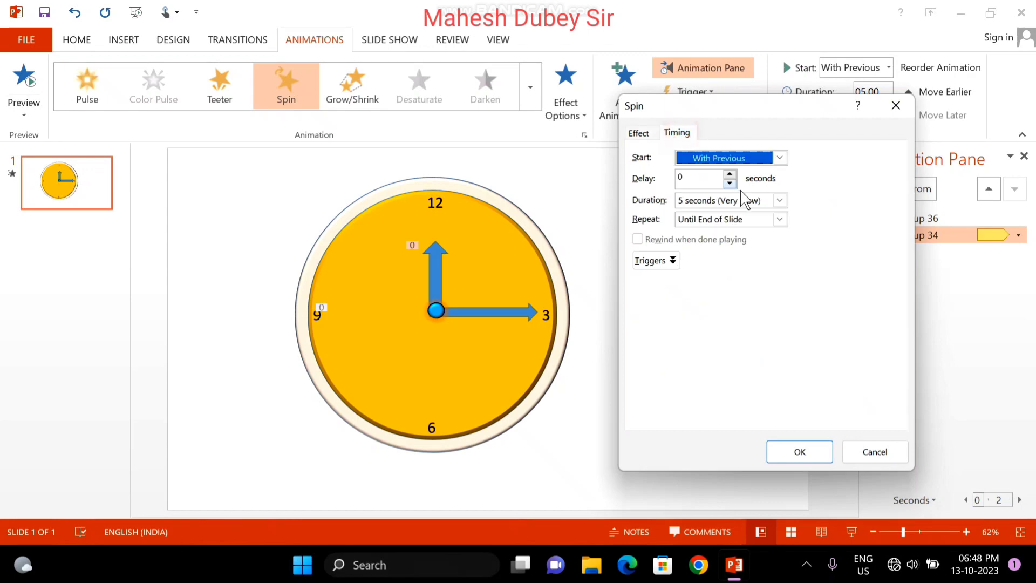
{"action": "double_click", "coordinate": [711, 178]}
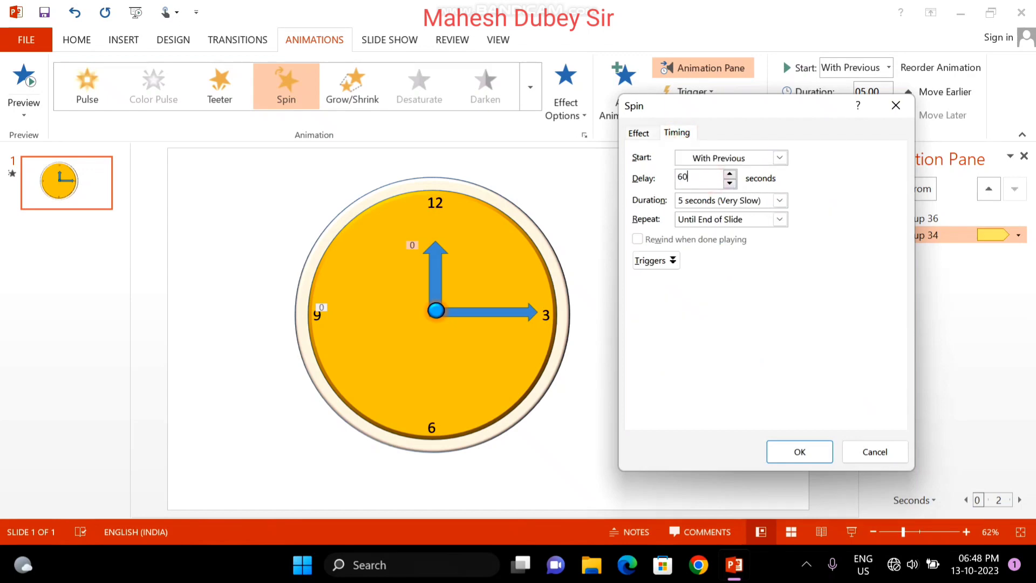
{"action": "left_click", "coordinate": [799, 452]}
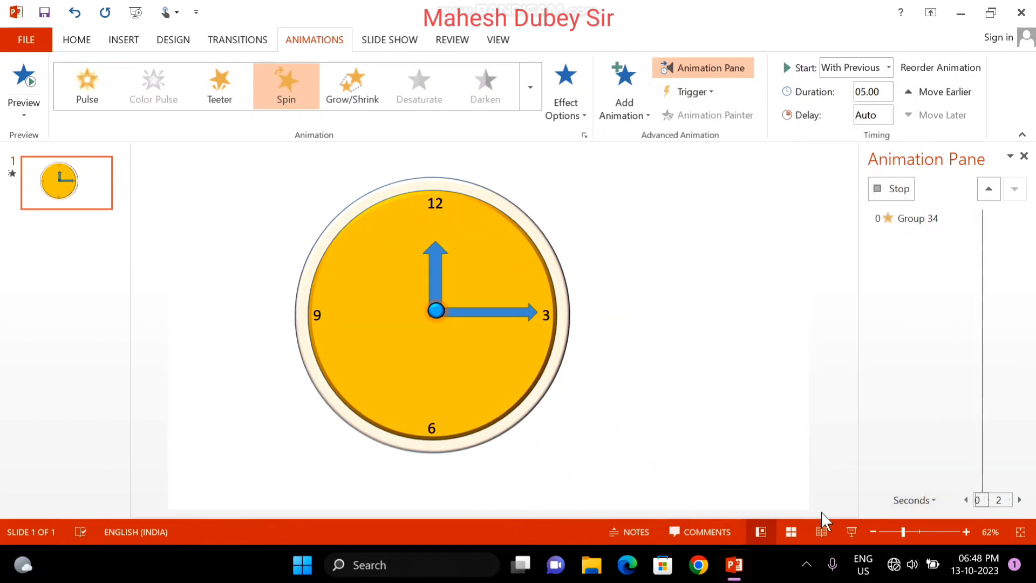
{"action": "left_click", "coordinate": [851, 531]}
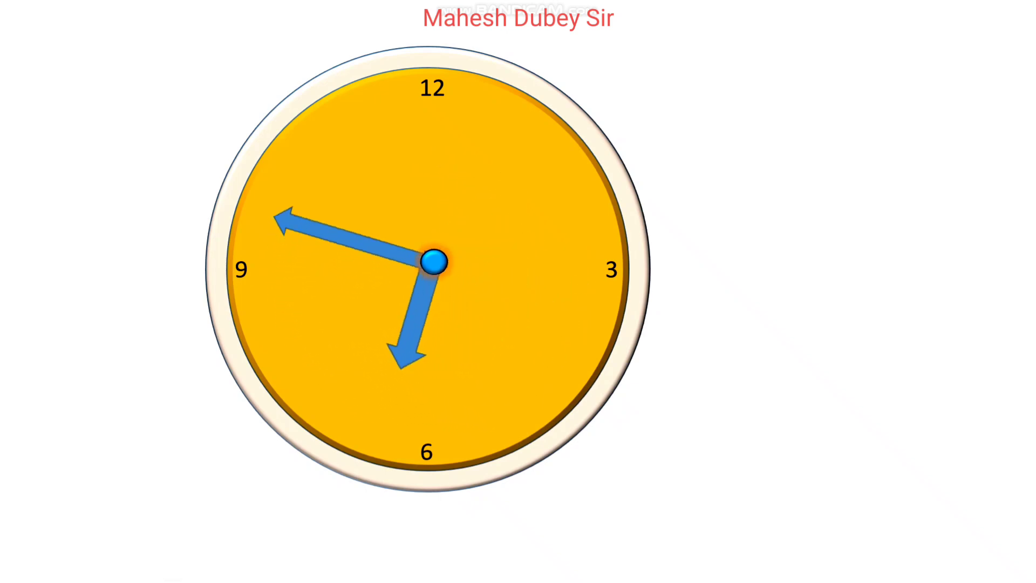
{"action": "key", "text": "Escape"}
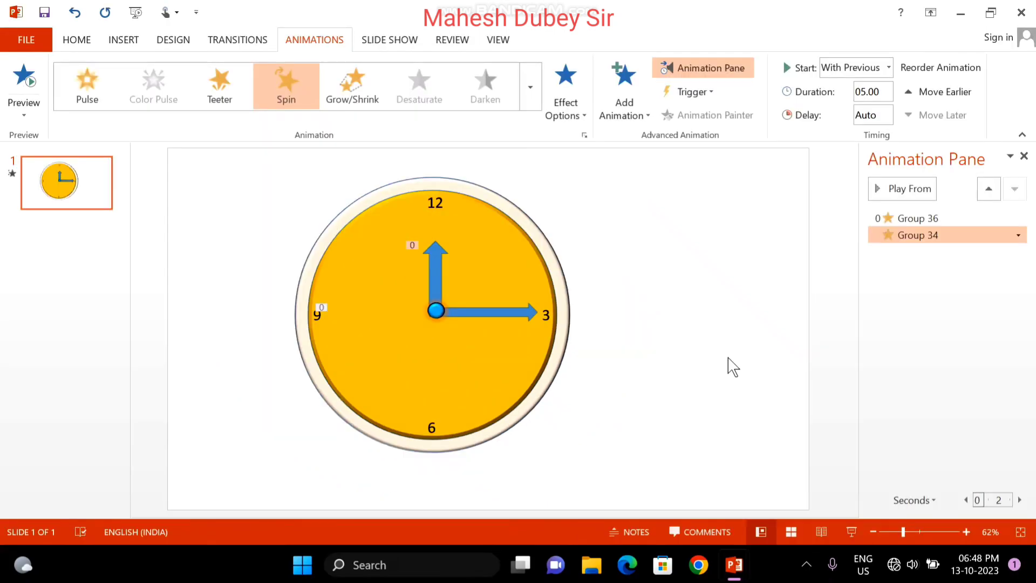
Set the Group 34 spin to repeat Until End of Slide with the 60-second delay.
{"action": "left_click", "coordinate": [1018, 236]}
{"action": "left_click", "coordinate": [952, 312]}
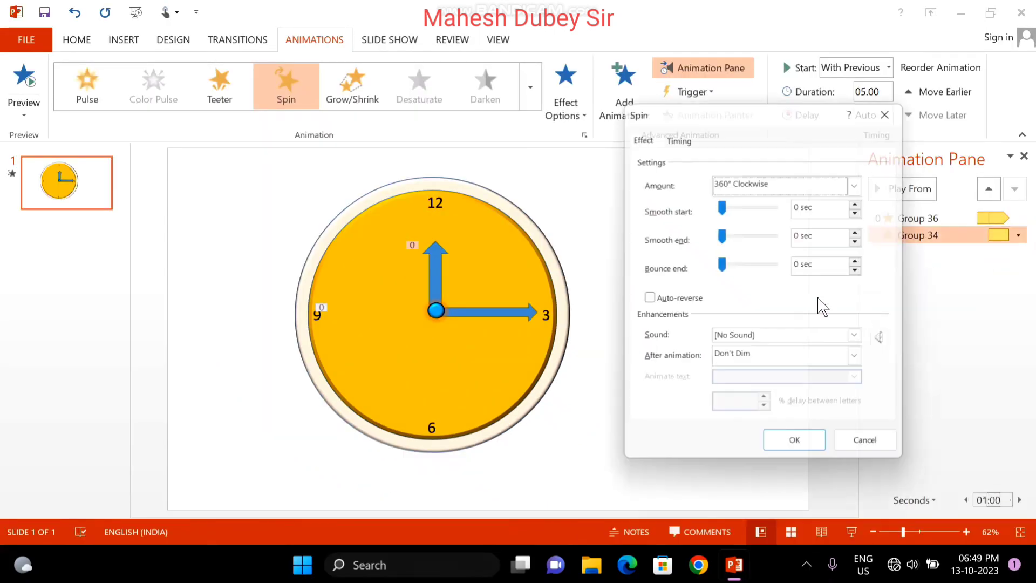
{"action": "left_click", "coordinate": [679, 131]}
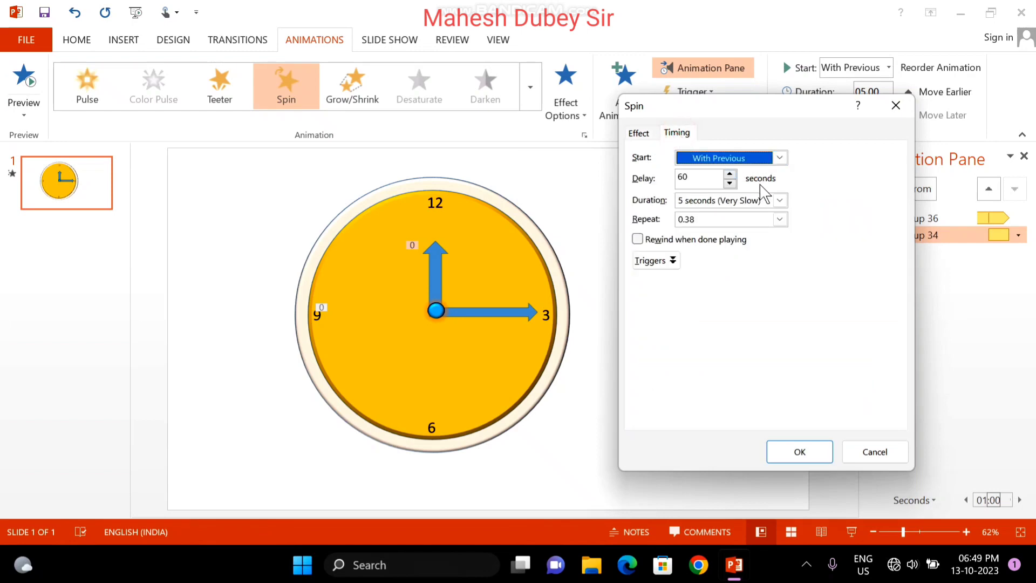
{"action": "left_click", "coordinate": [780, 219]}
{"action": "left_click", "coordinate": [757, 314]}
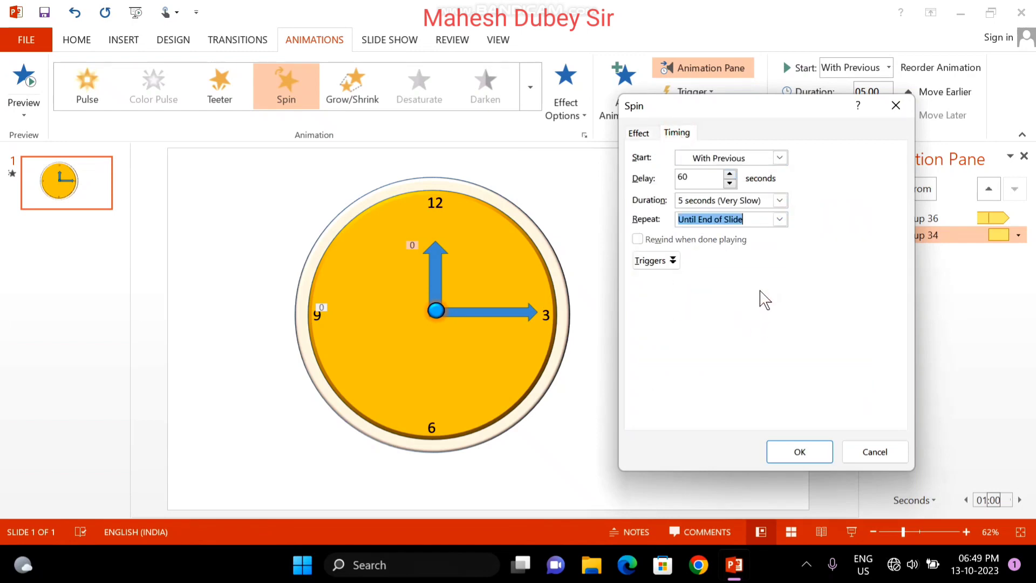
{"action": "left_click", "coordinate": [728, 174]}
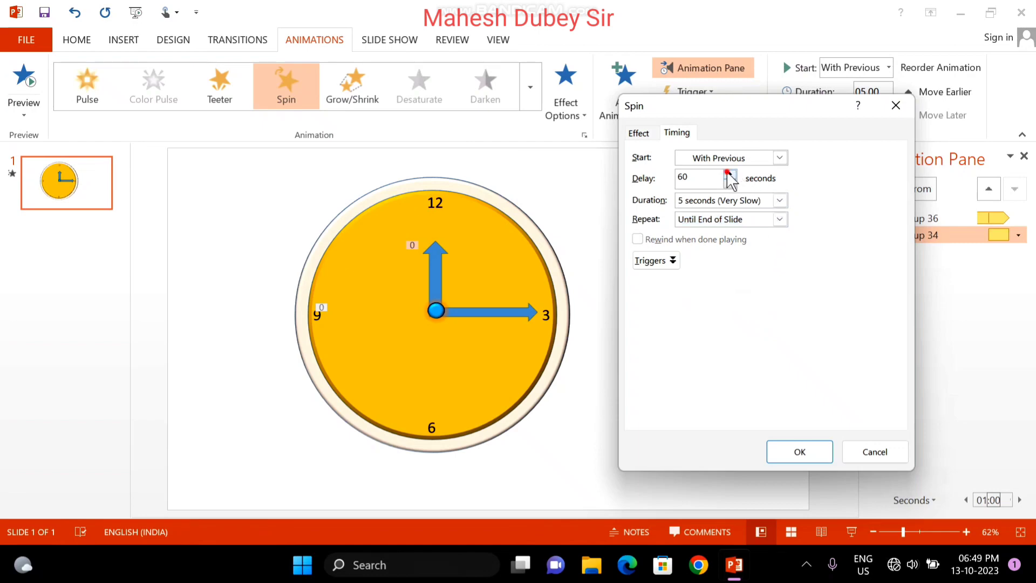
{"action": "left_click", "coordinate": [729, 182]}
{"action": "left_click", "coordinate": [789, 452]}
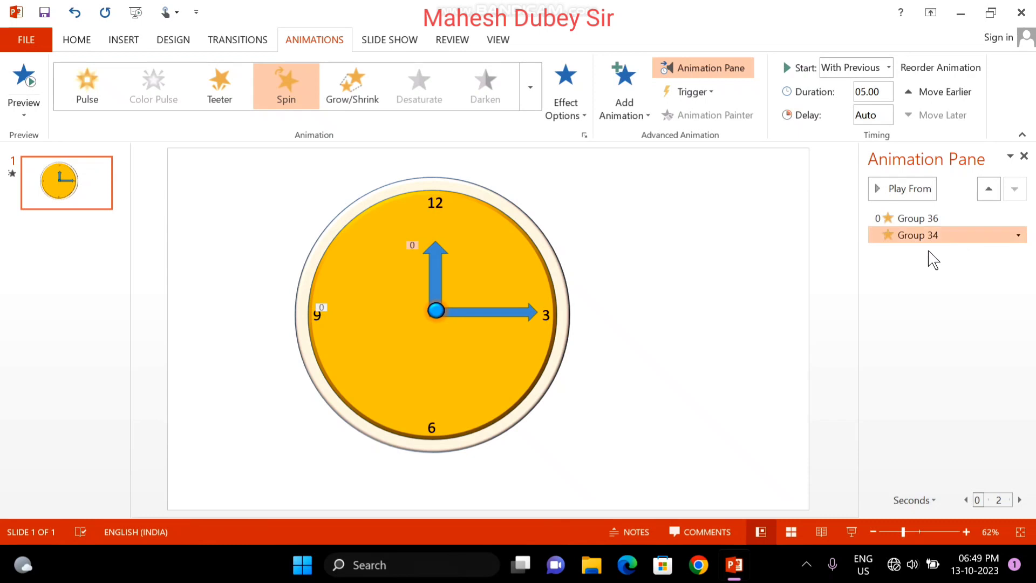
Set the delay of the Group 34 spin to 0 seconds.
{"action": "left_click", "coordinate": [1018, 235]}
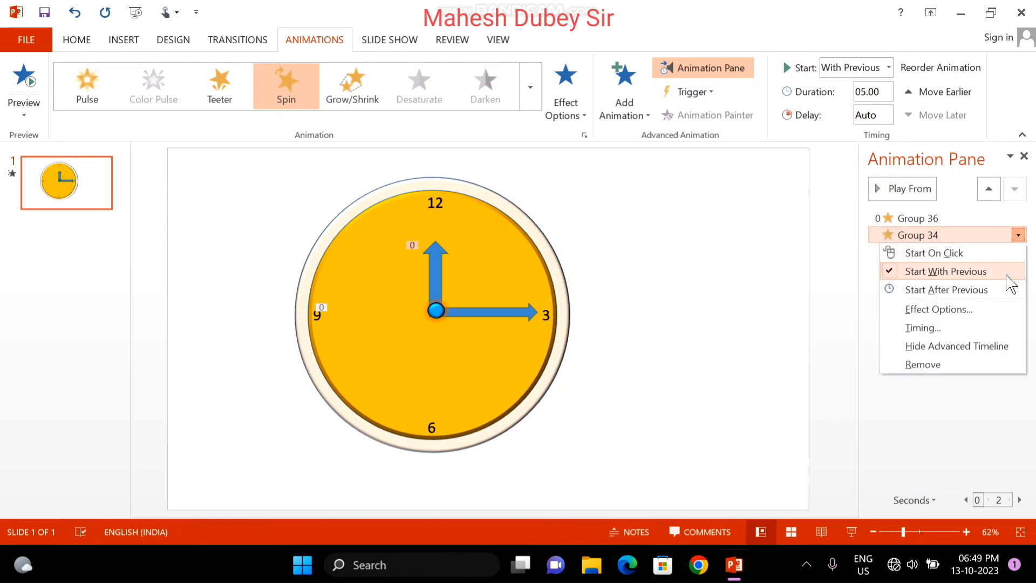
{"action": "left_click", "coordinate": [974, 313]}
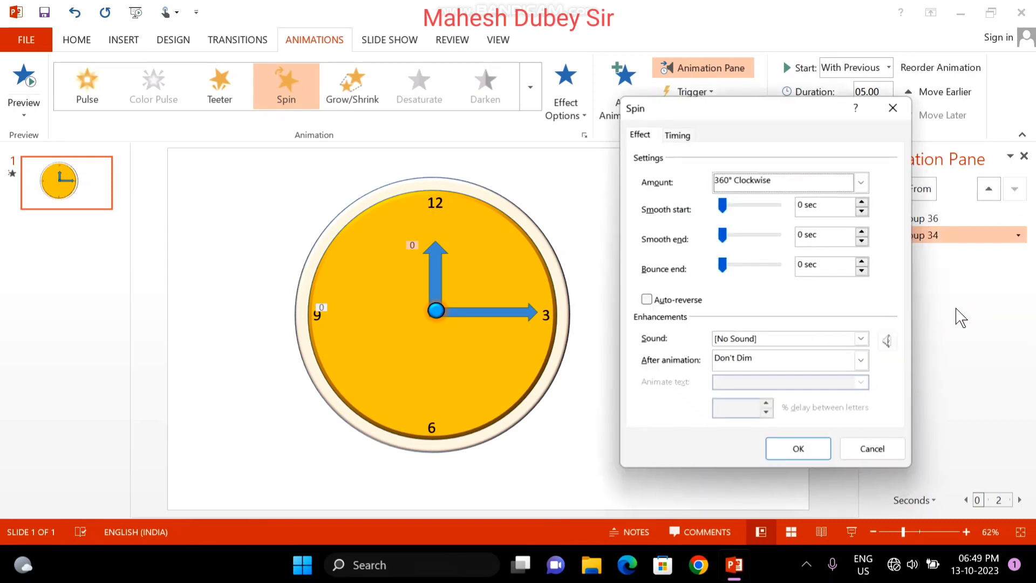
{"action": "left_click", "coordinate": [672, 134]}
{"action": "left_click_drag", "start_coordinate": [716, 177], "coordinate": [626, 183]}
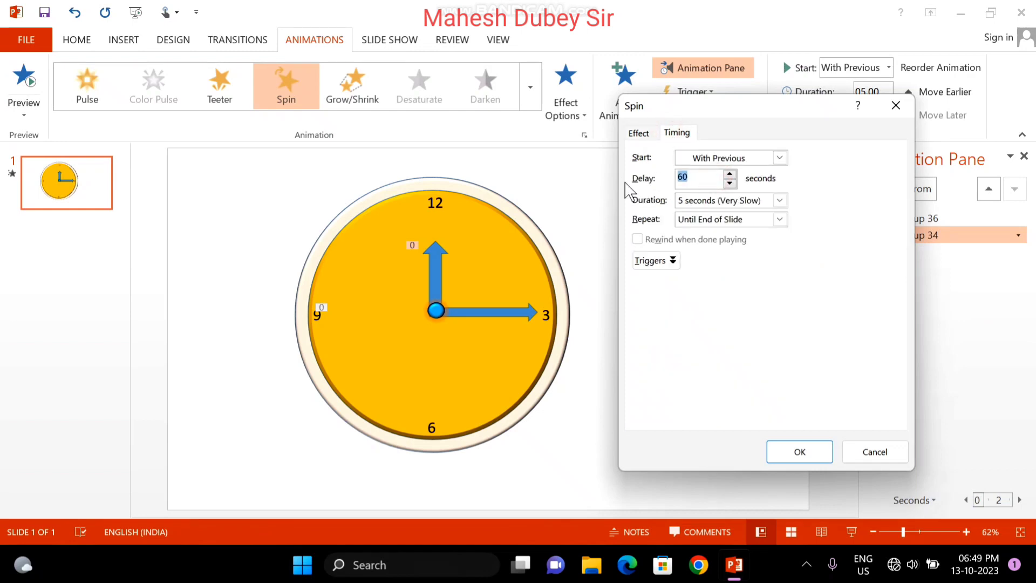
{"action": "left_click", "coordinate": [803, 456]}
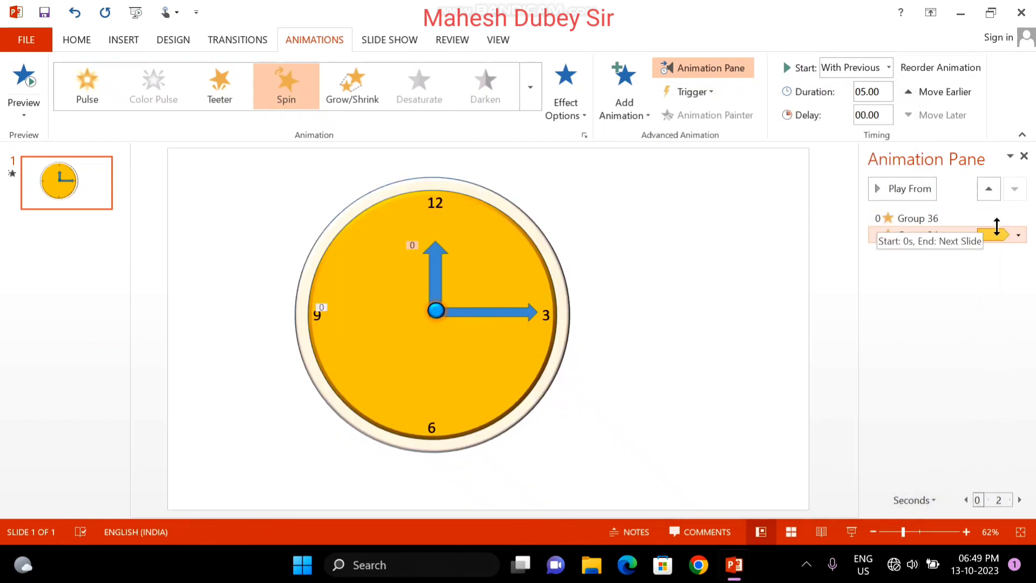
Set the delay of the Group 36 spin to 0 seconds and stop the animation preview.
{"action": "left_click", "coordinate": [1017, 219]}
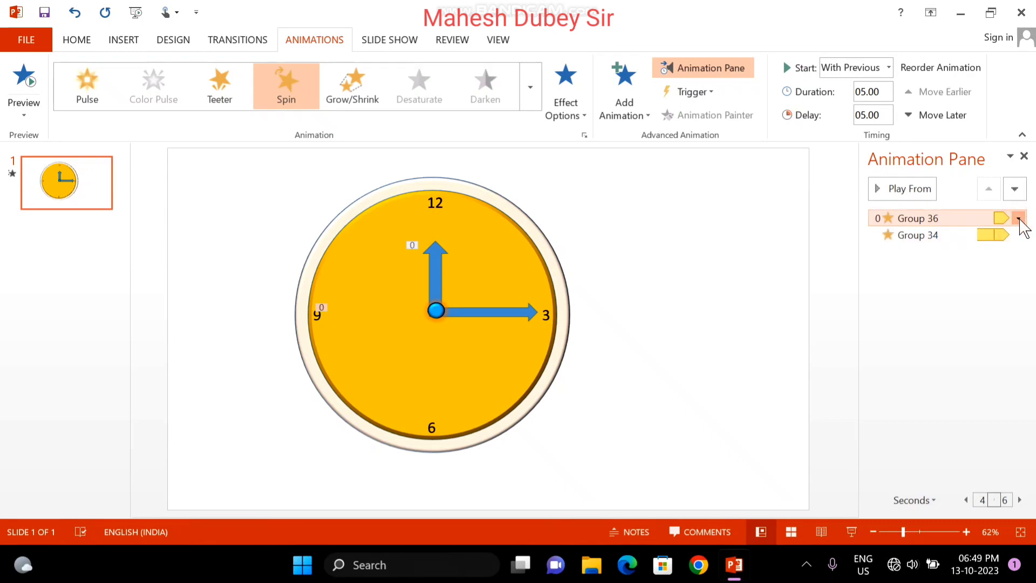
{"action": "left_click", "coordinate": [1018, 218]}
{"action": "left_click", "coordinate": [971, 291]}
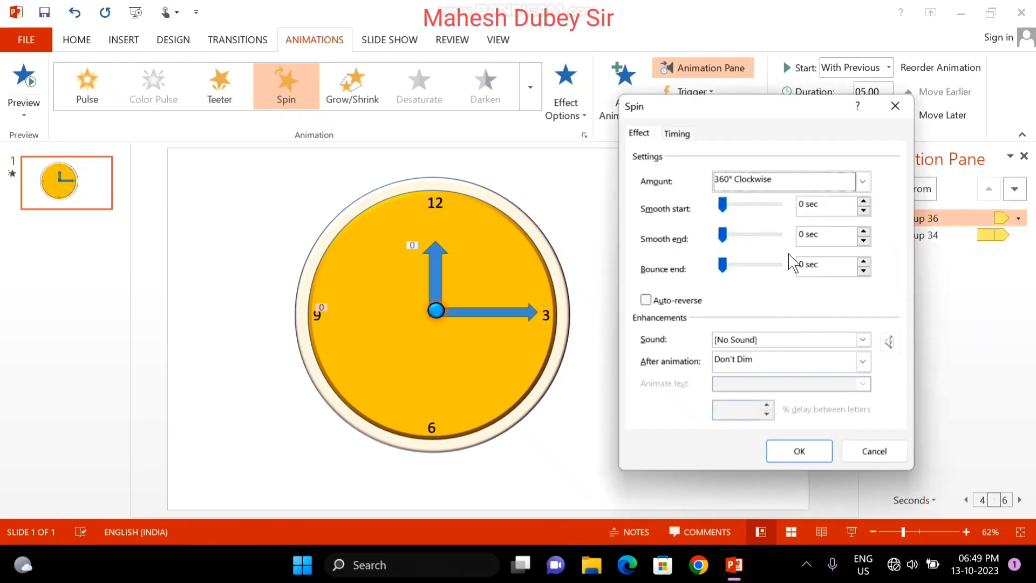
{"action": "left_click", "coordinate": [666, 134]}
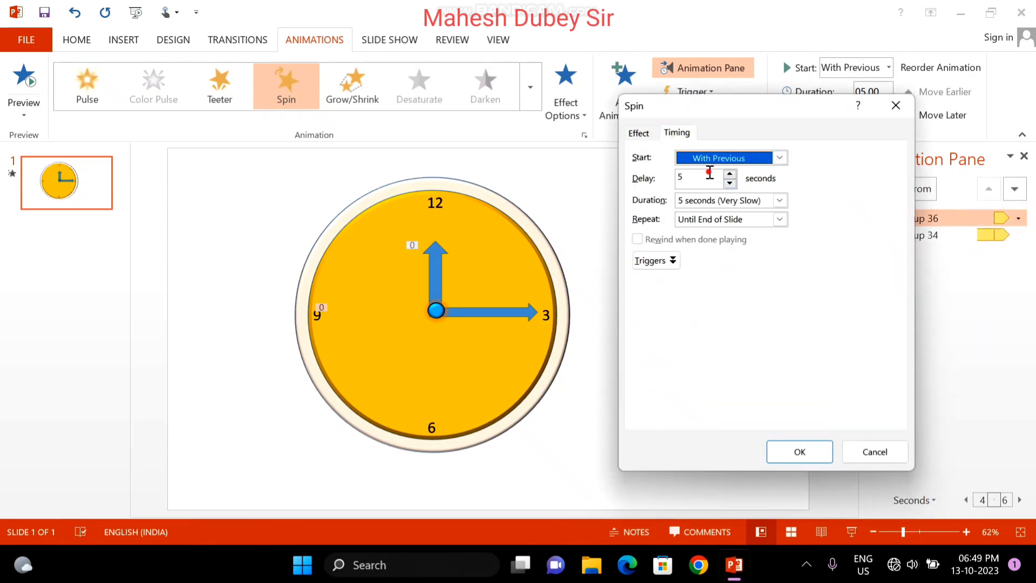
{"action": "left_click", "coordinate": [685, 178]}
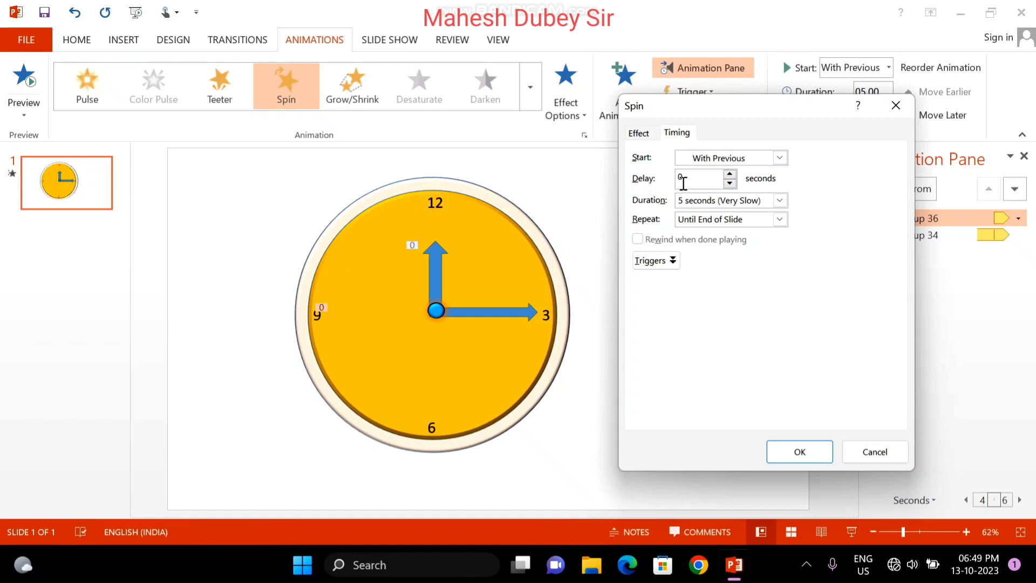
{"action": "left_click", "coordinate": [798, 458]}
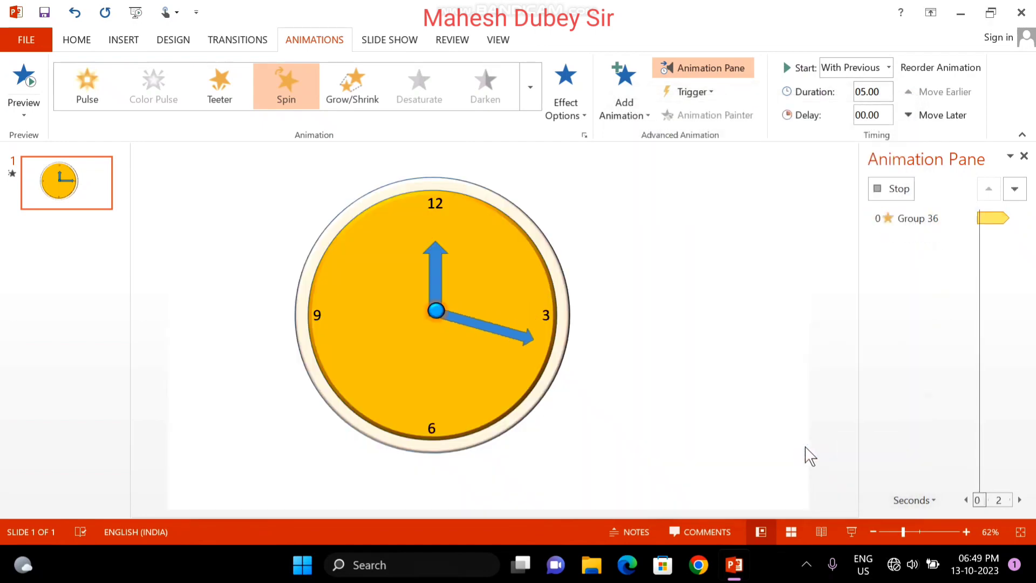
{"action": "left_click", "coordinate": [914, 219]}
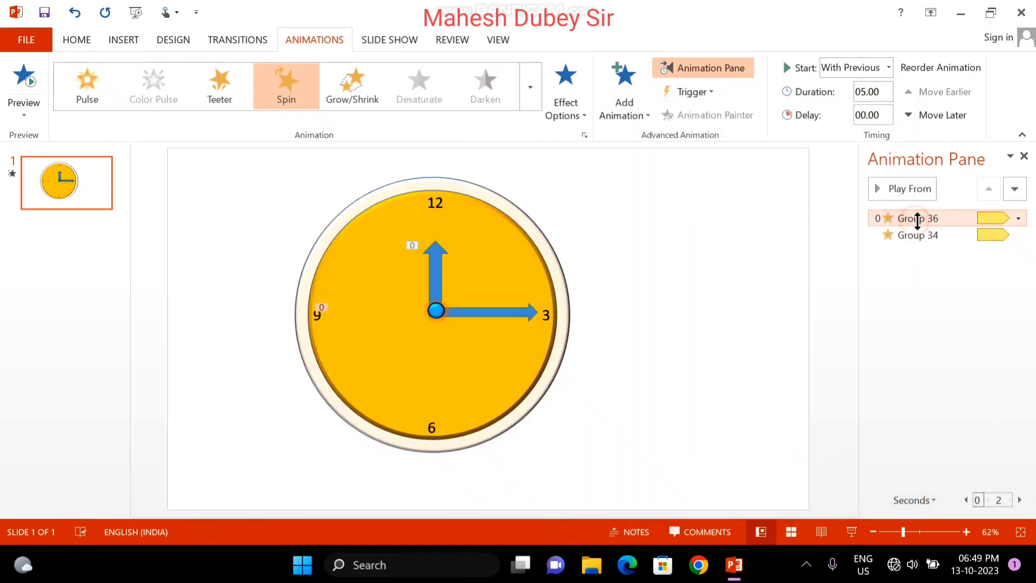
Set the Group 34 spin's delay back to 60 seconds and play the slide show to check both clock hands.
{"action": "left_click", "coordinate": [971, 234]}
{"action": "left_click", "coordinate": [1018, 235]}
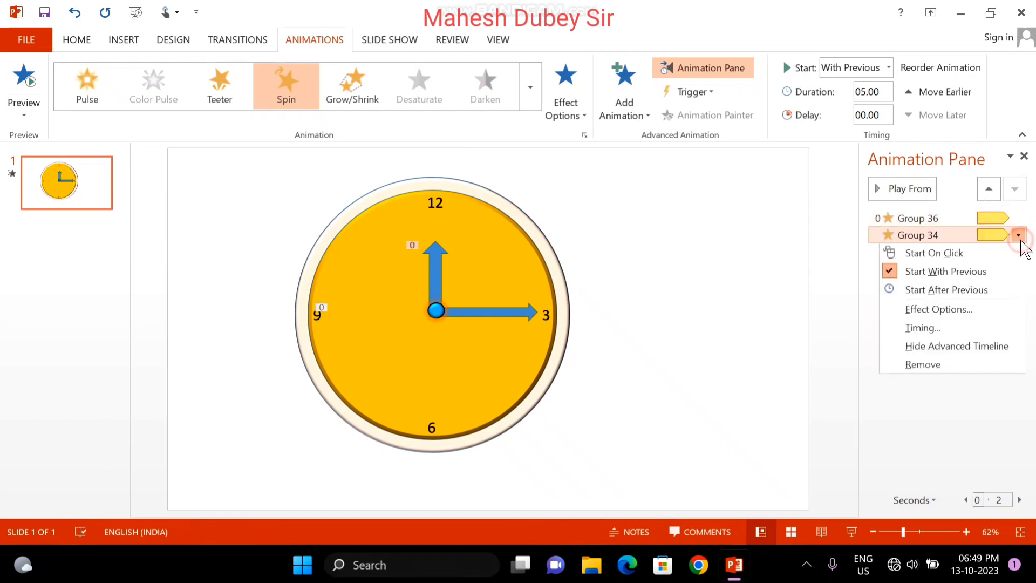
{"action": "left_click", "coordinate": [966, 309]}
{"action": "left_click", "coordinate": [677, 132]}
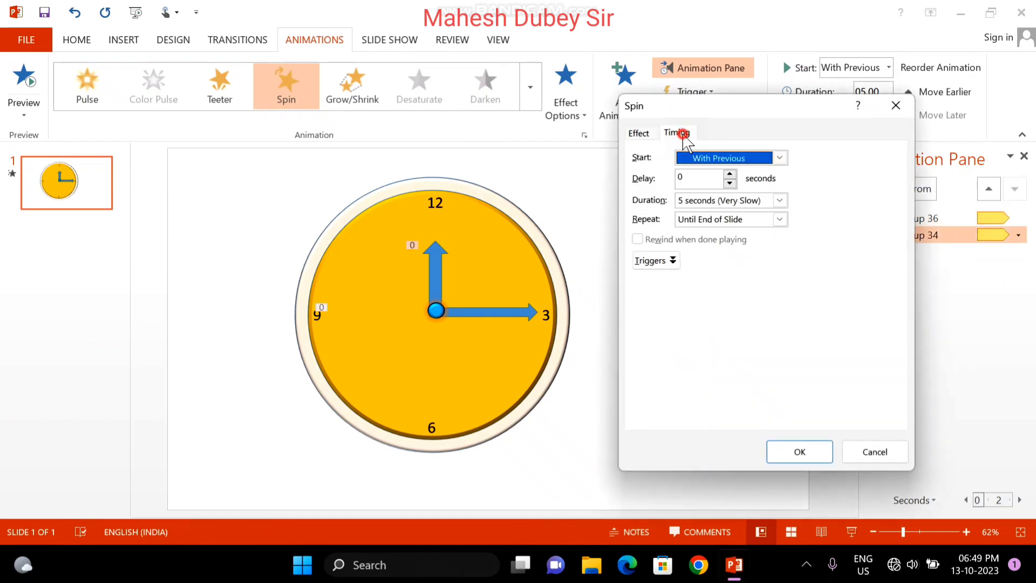
{"action": "left_click", "coordinate": [703, 180]}
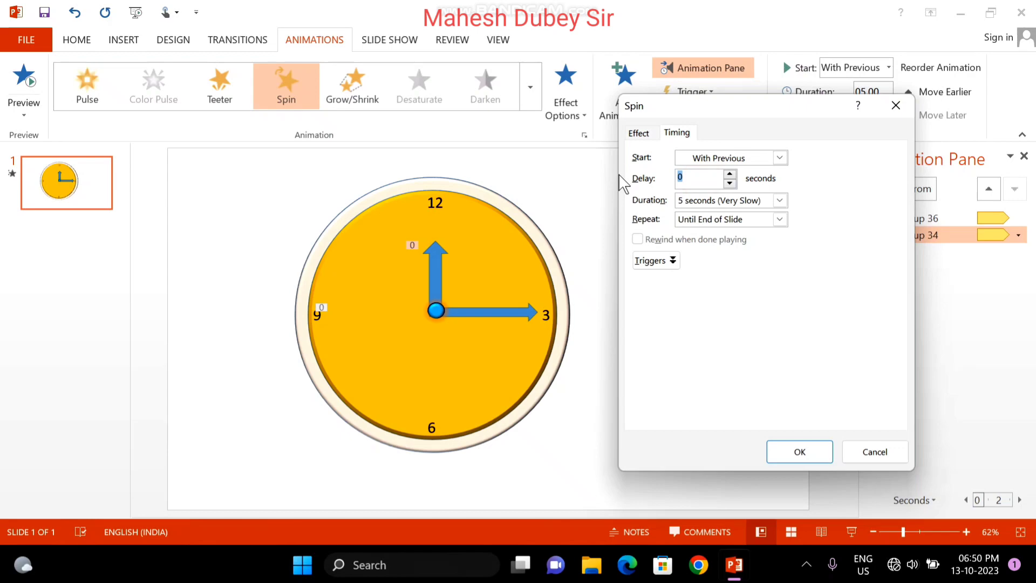
{"action": "type", "text": "60"}
{"action": "left_click", "coordinate": [800, 453]}
{"action": "left_click", "coordinate": [694, 391]}
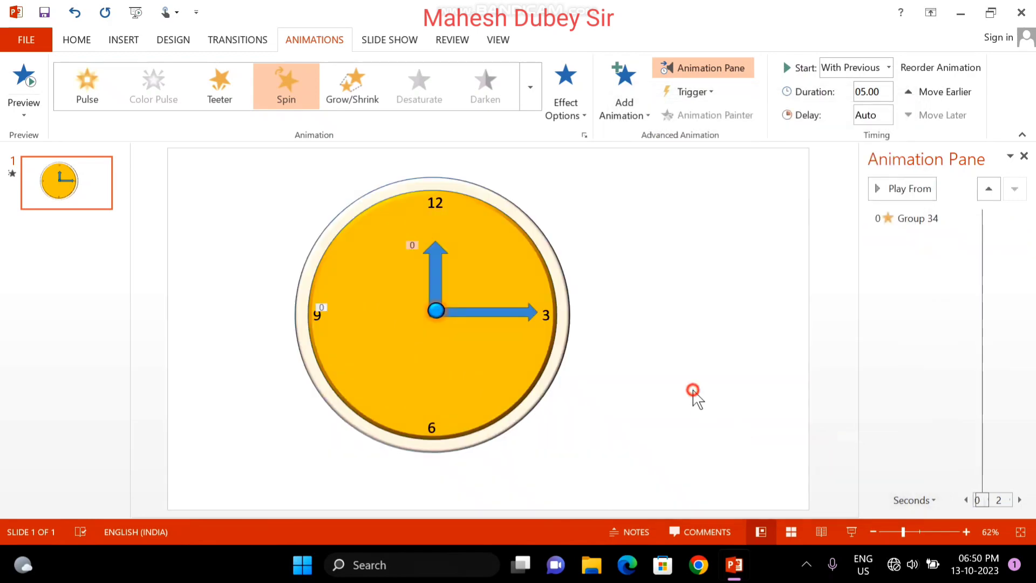
{"action": "left_click", "coordinate": [850, 531]}
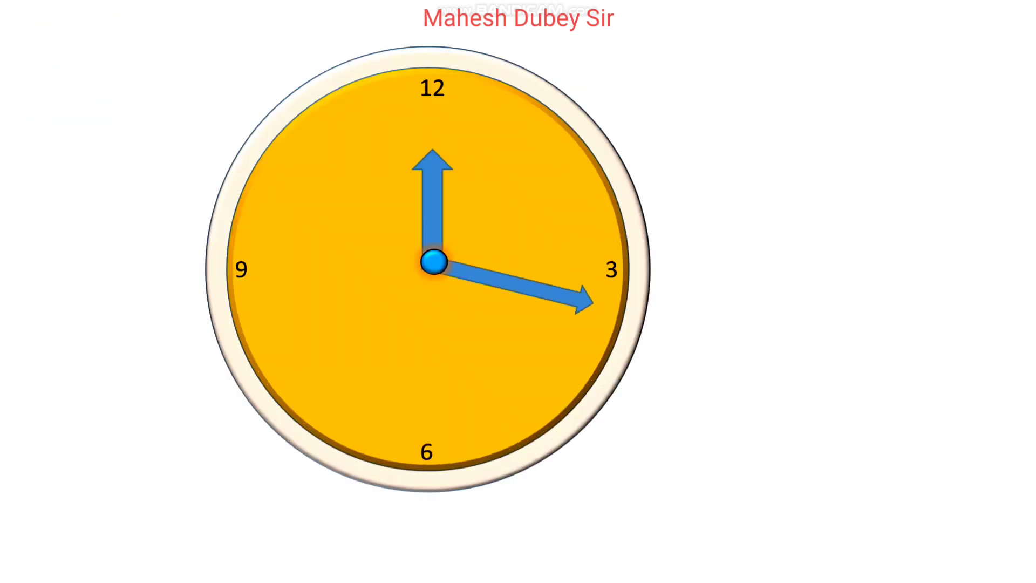